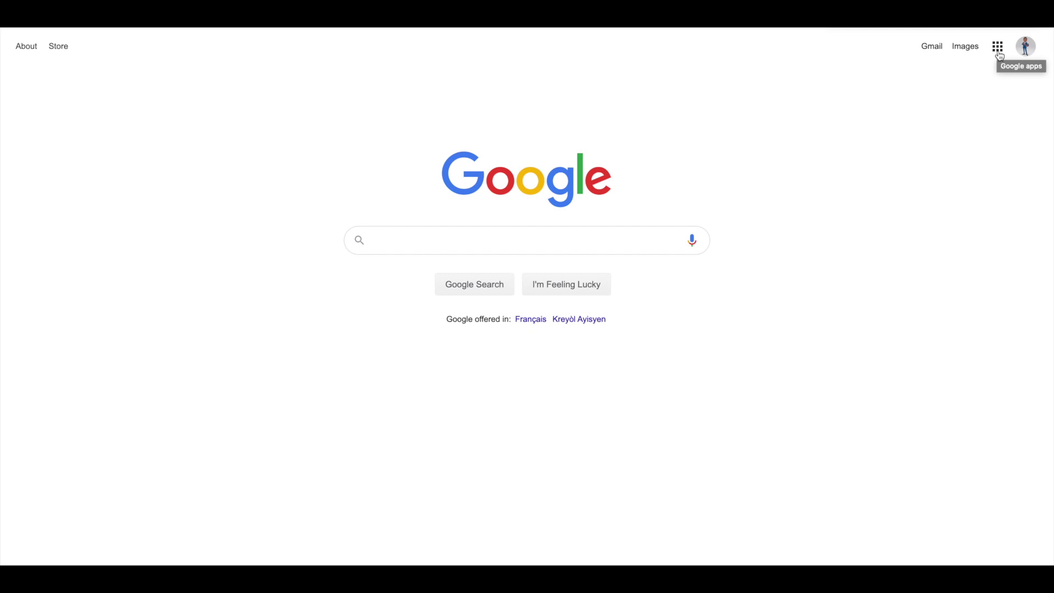
- Open Google Classroom from the list of Google apps
left_click(997, 51)
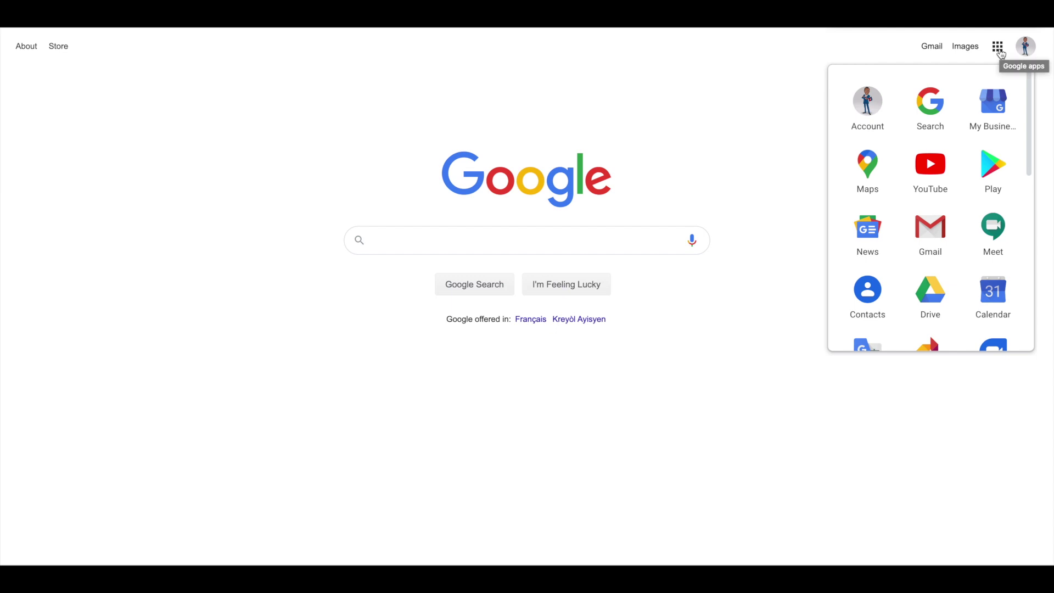
scroll(951, 193, "down", 4)
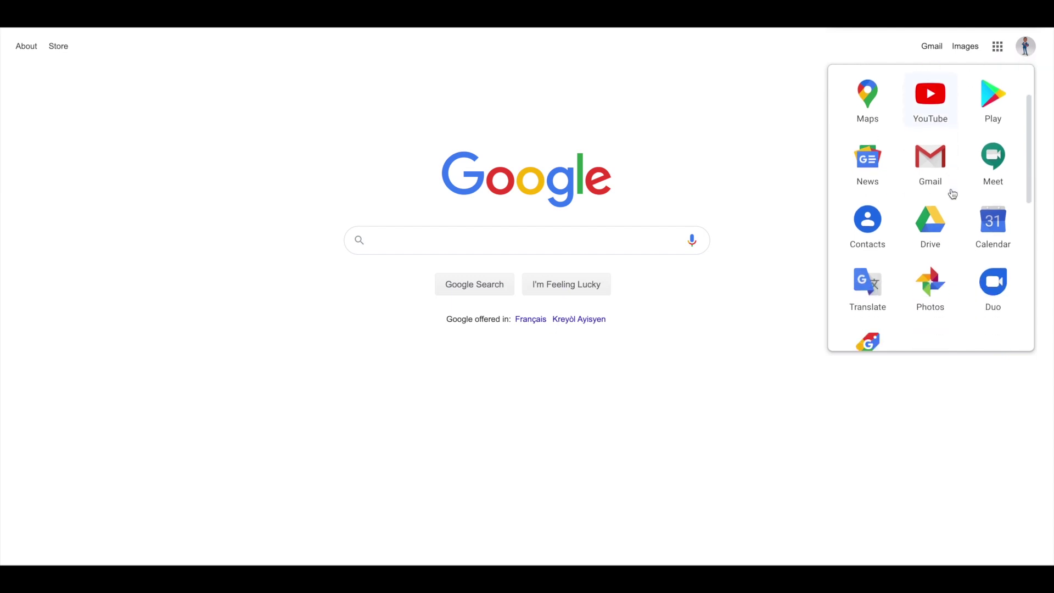
scroll(952, 194, "down", 3)
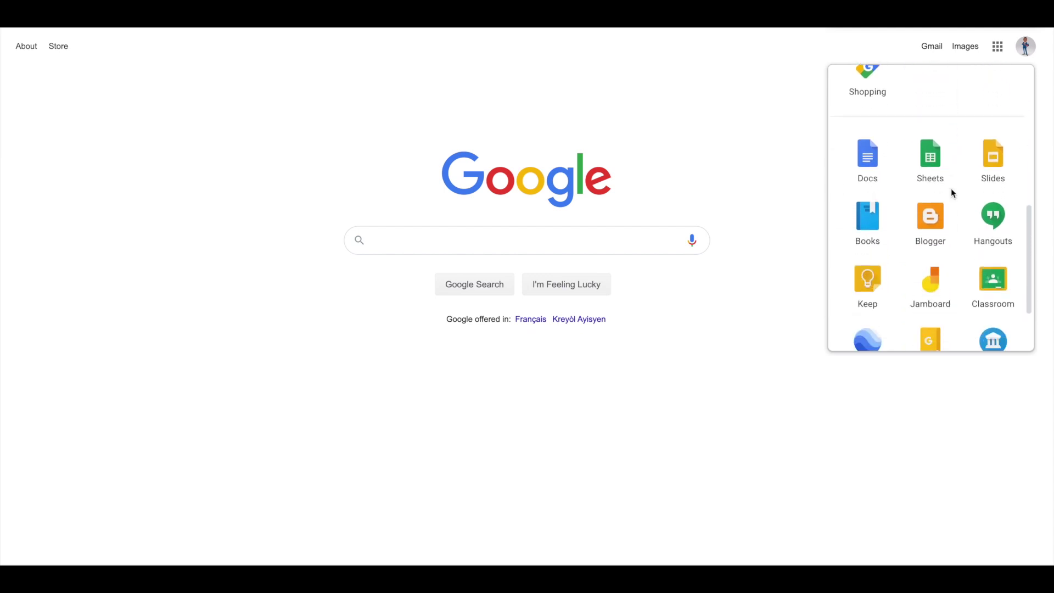
left_click(992, 288)
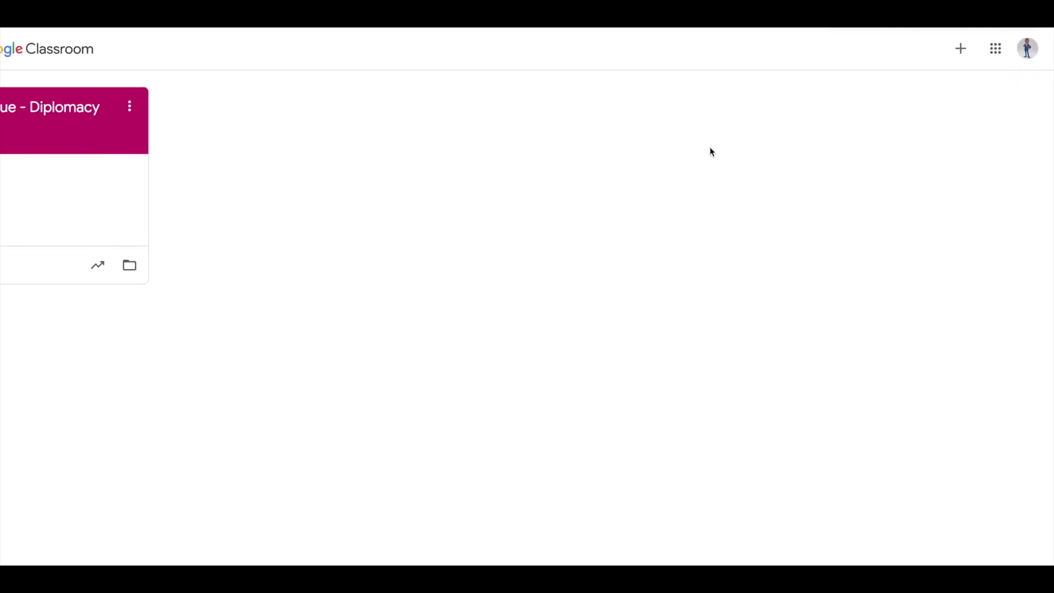
- View the school-use notice for creating a class and the class code prompt for joining one, dismissing both
left_click(961, 49)
left_click(924, 105)
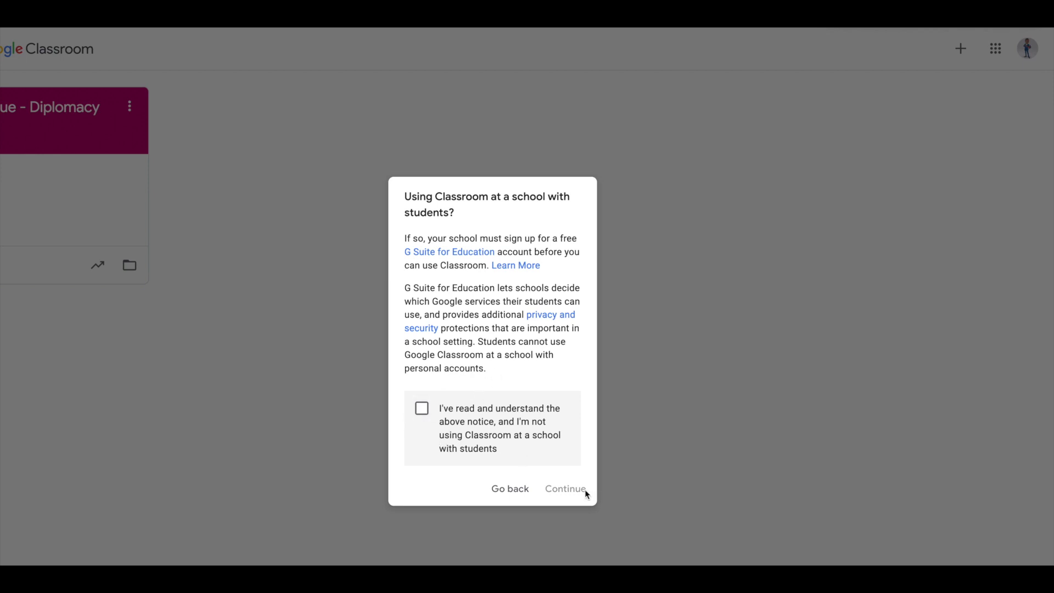
left_click(689, 209)
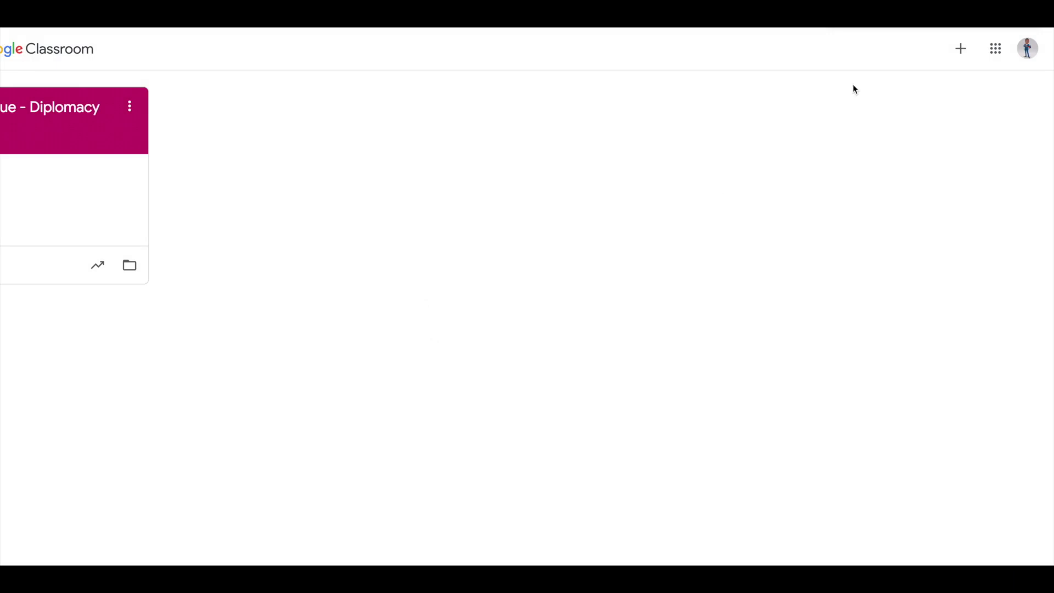
left_click(959, 48)
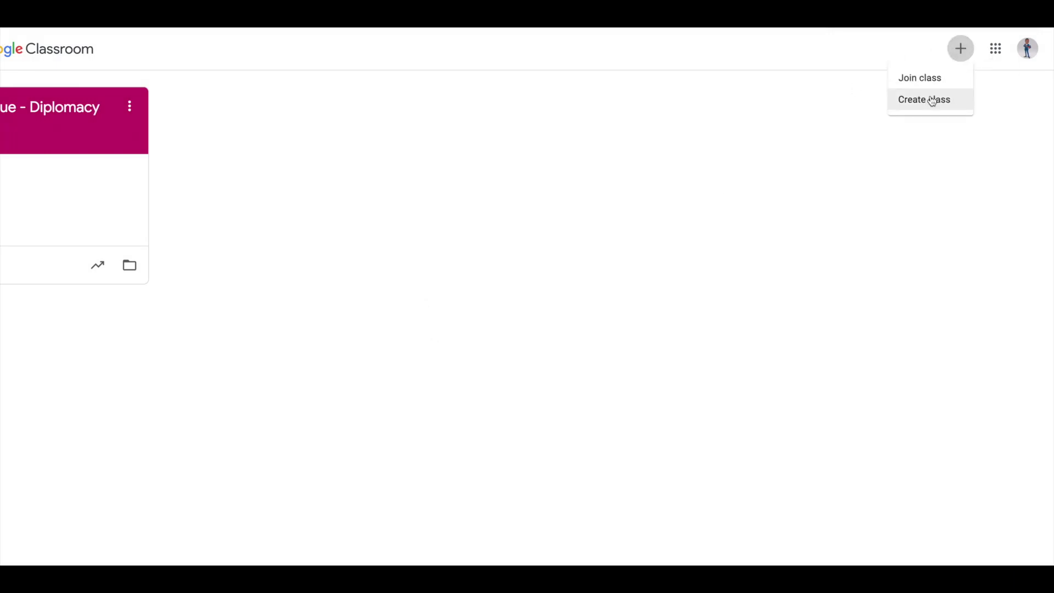
left_click(927, 79)
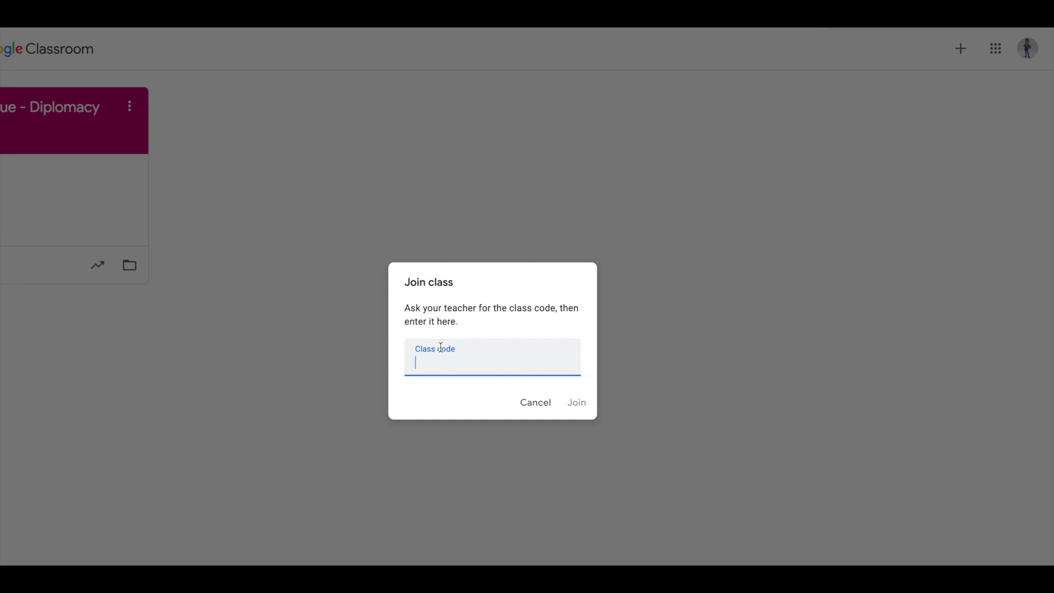
left_click(537, 407)
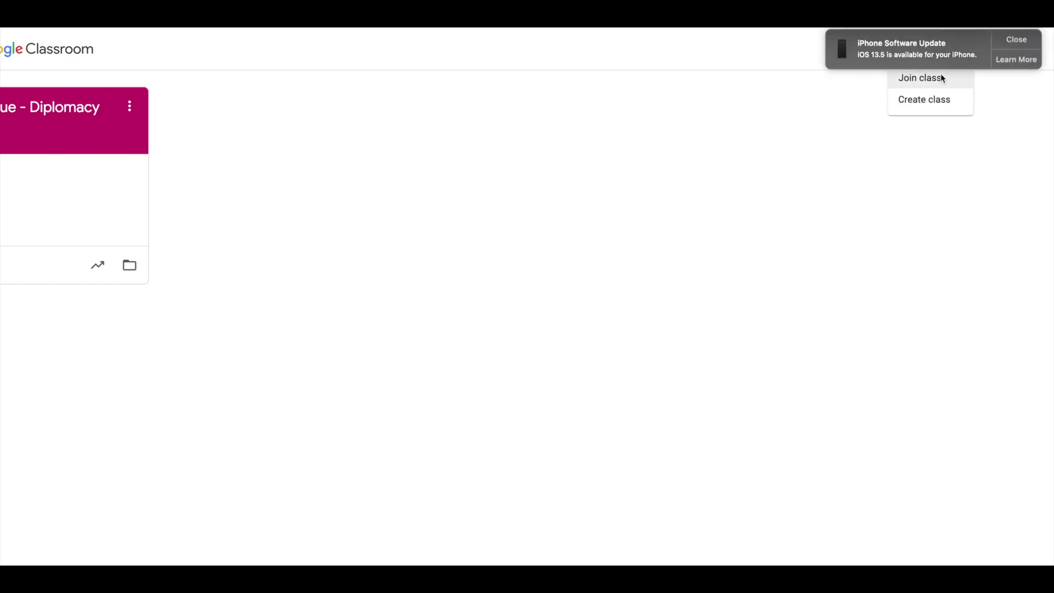
- Start creating a class and accept the notice about not using Classroom at a school with students
left_click(925, 104)
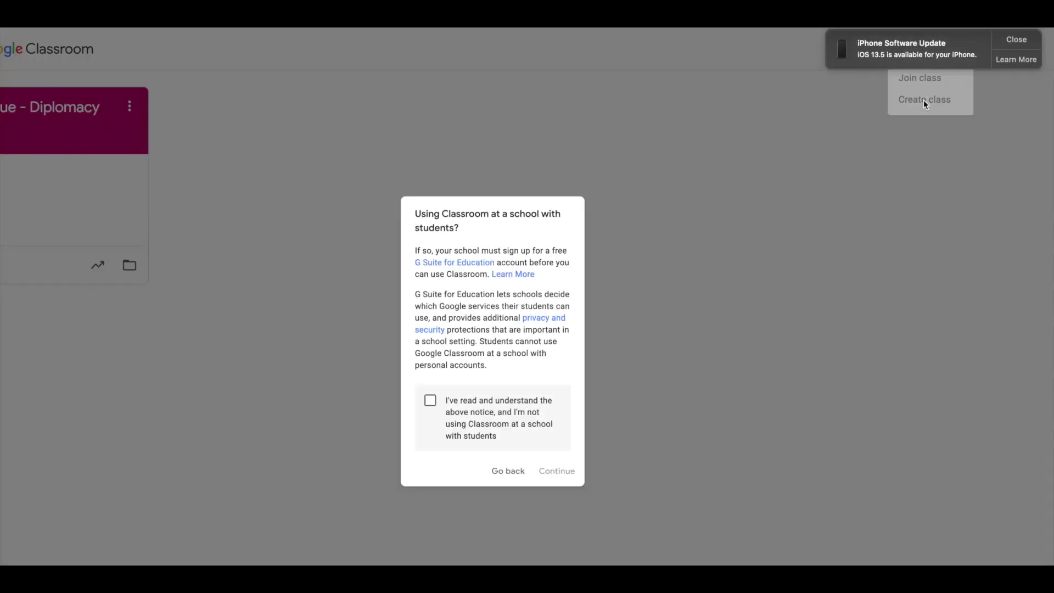
left_click(422, 408)
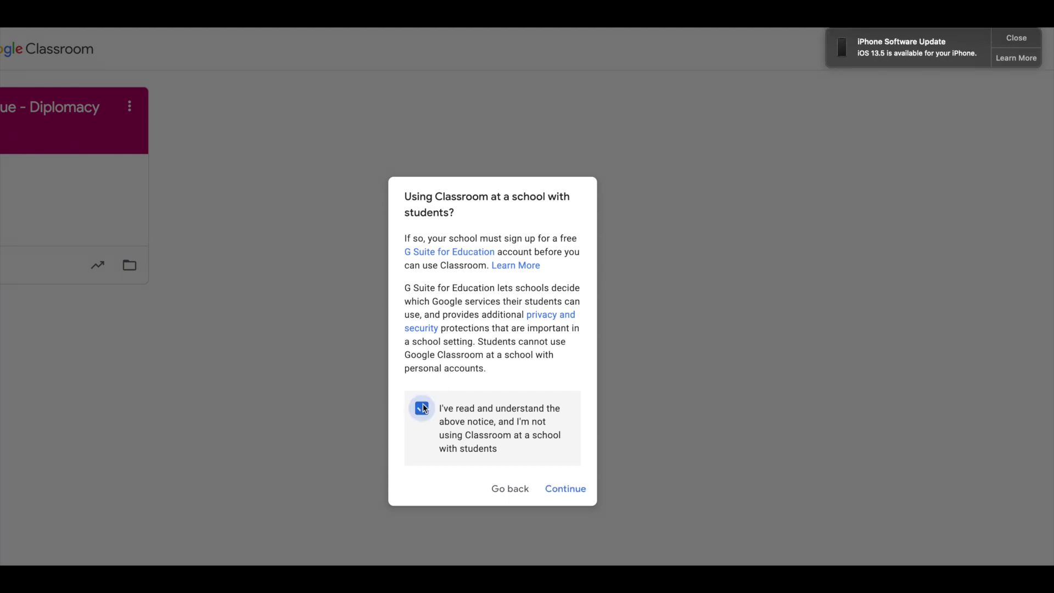
left_click(566, 489)
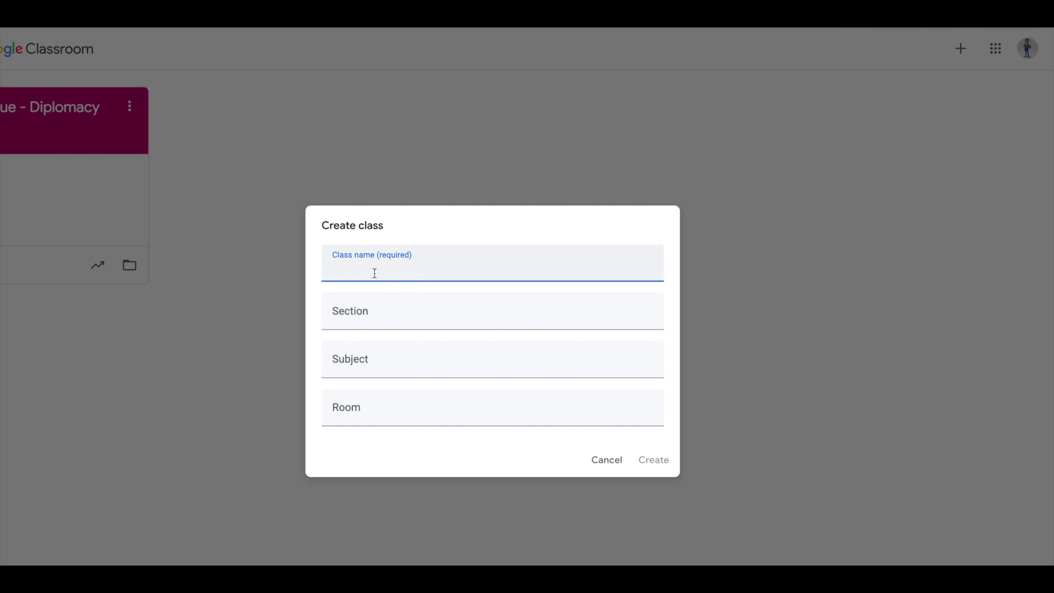
- Create the class with the name Kou Kreyol, section 1 and subject Gramè, leaving the room empty
type("Kou Kreyol")
left_click(347, 318)
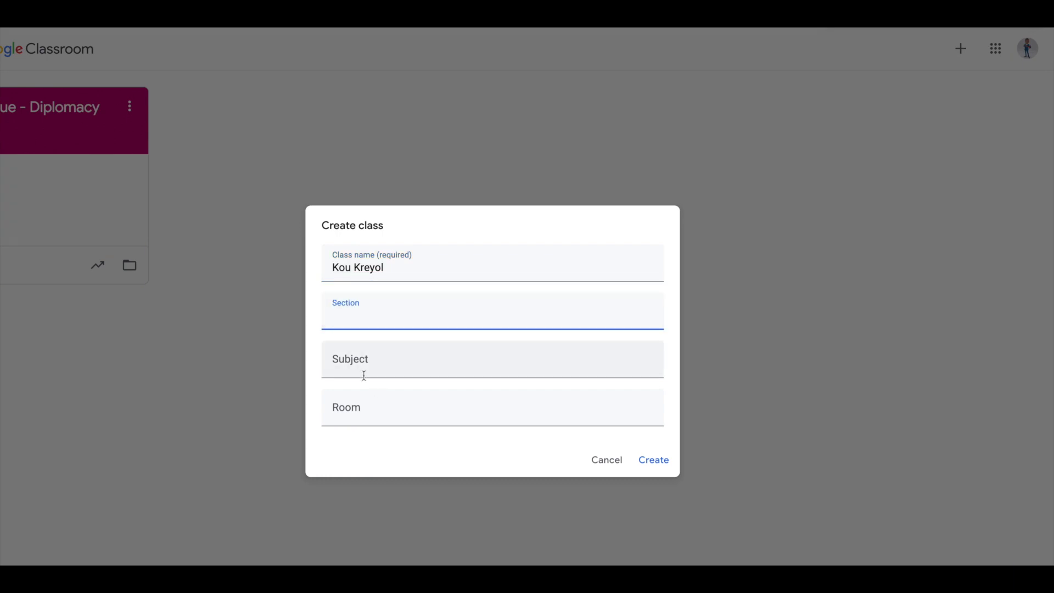
left_click(357, 365)
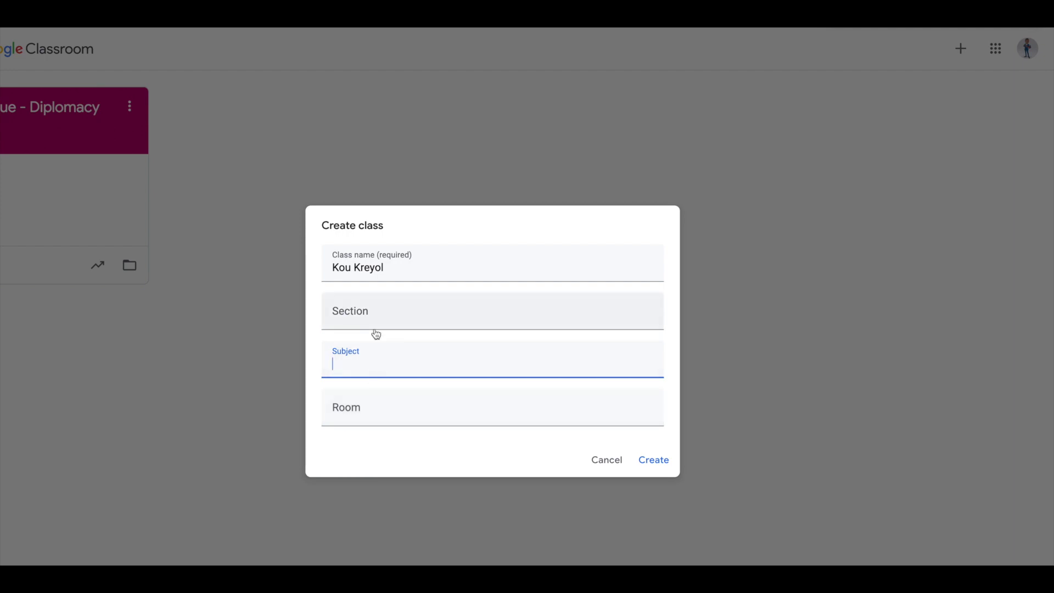
left_click(353, 311)
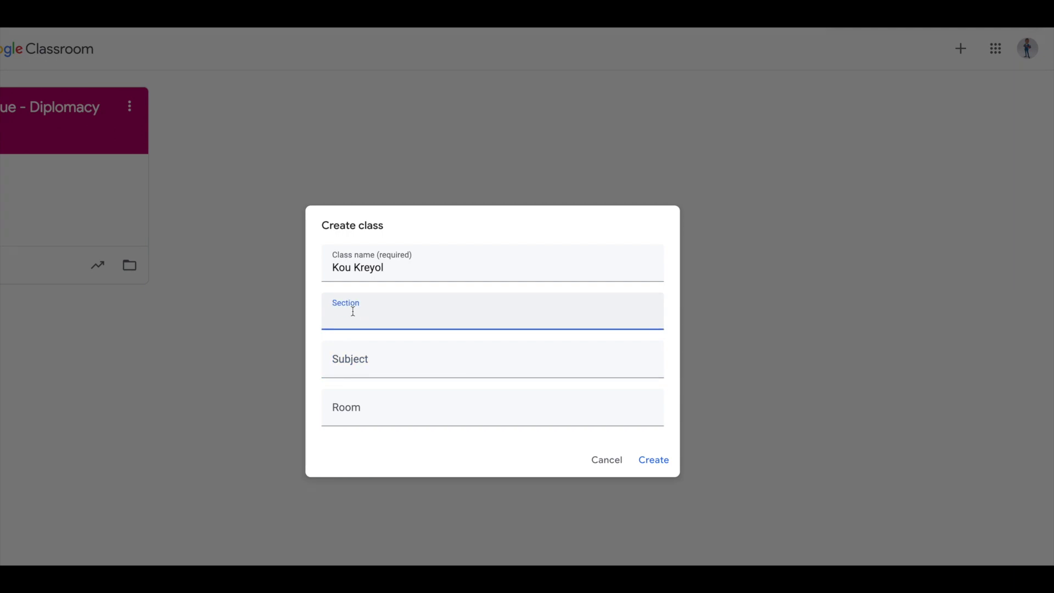
type("1")
left_click(347, 361)
type("Gra")
type("me")
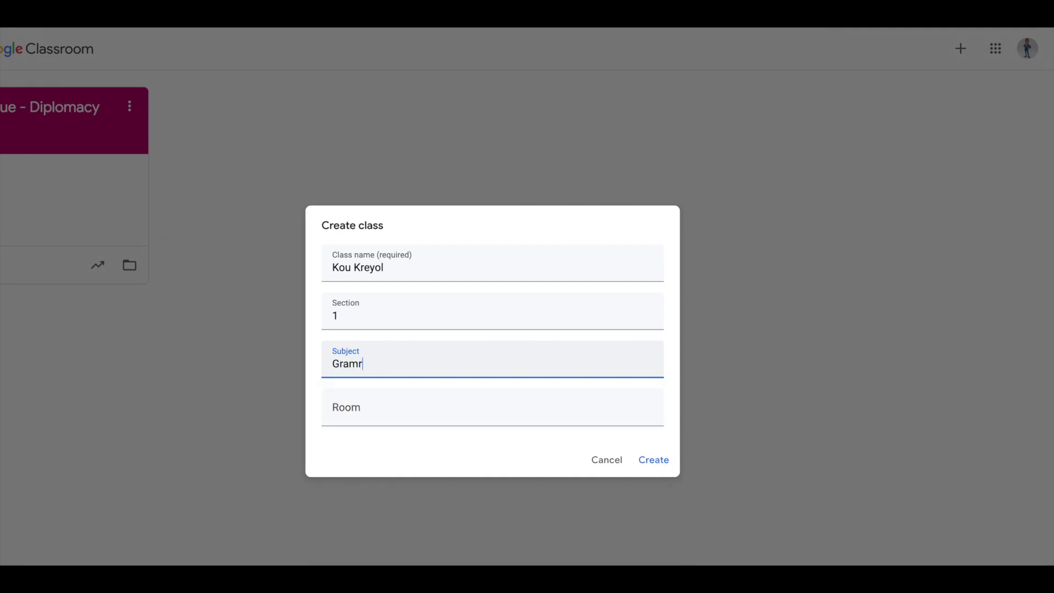
type("e")
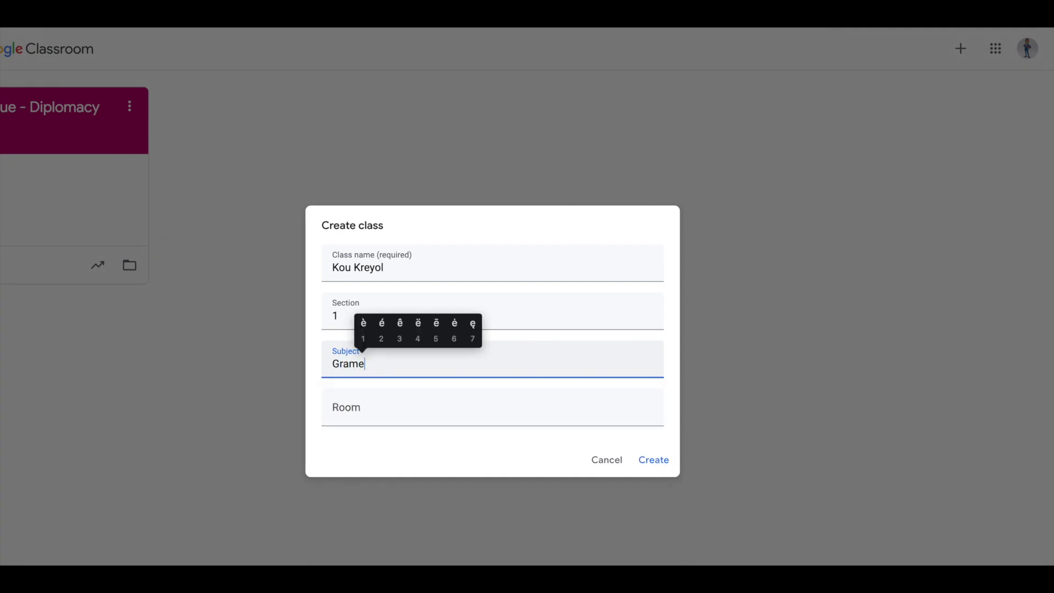
type("1")
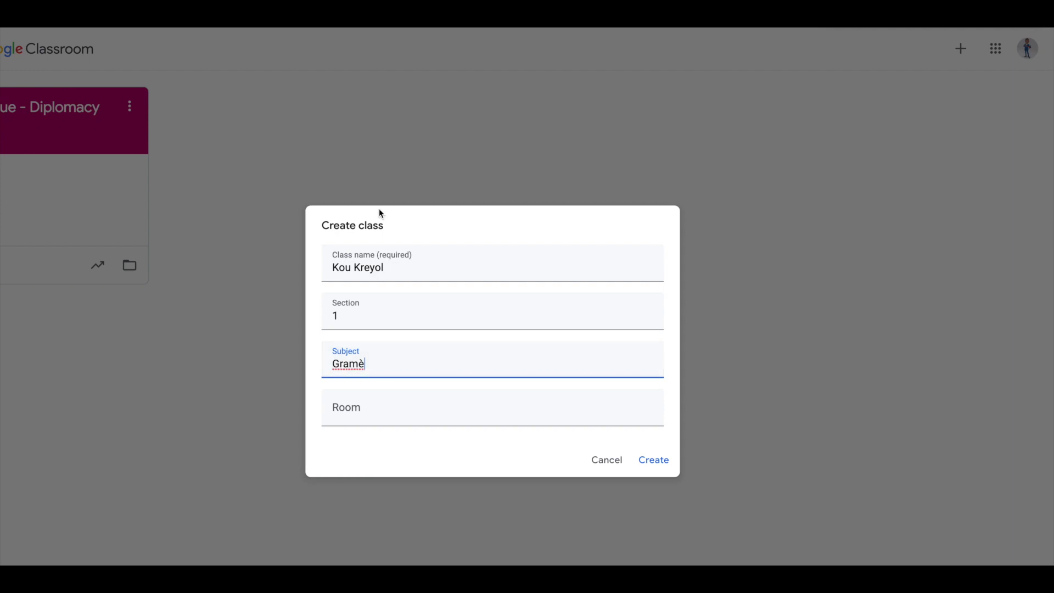
left_click(370, 408)
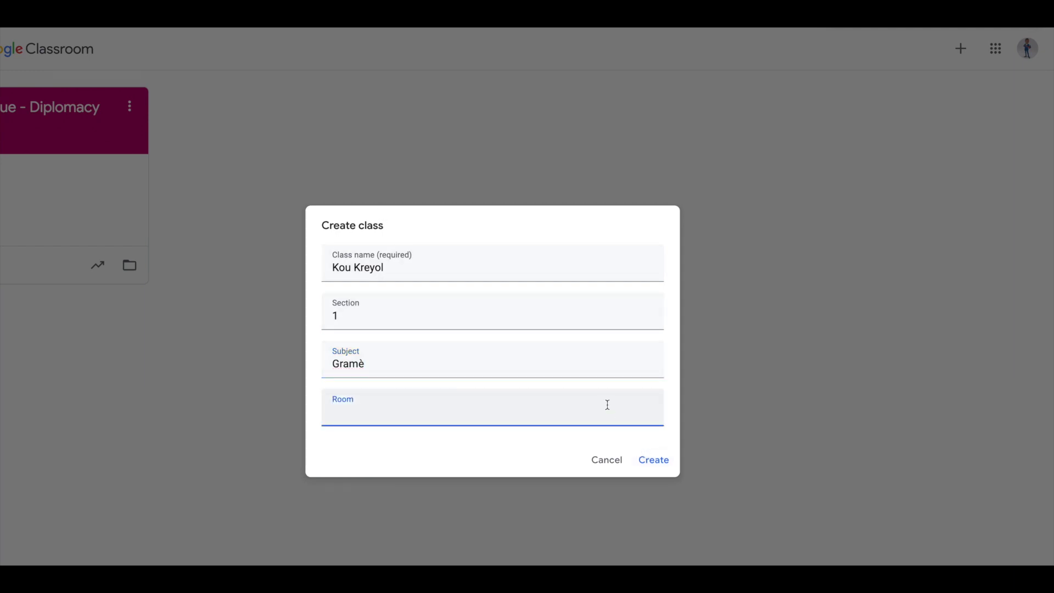
left_click(658, 460)
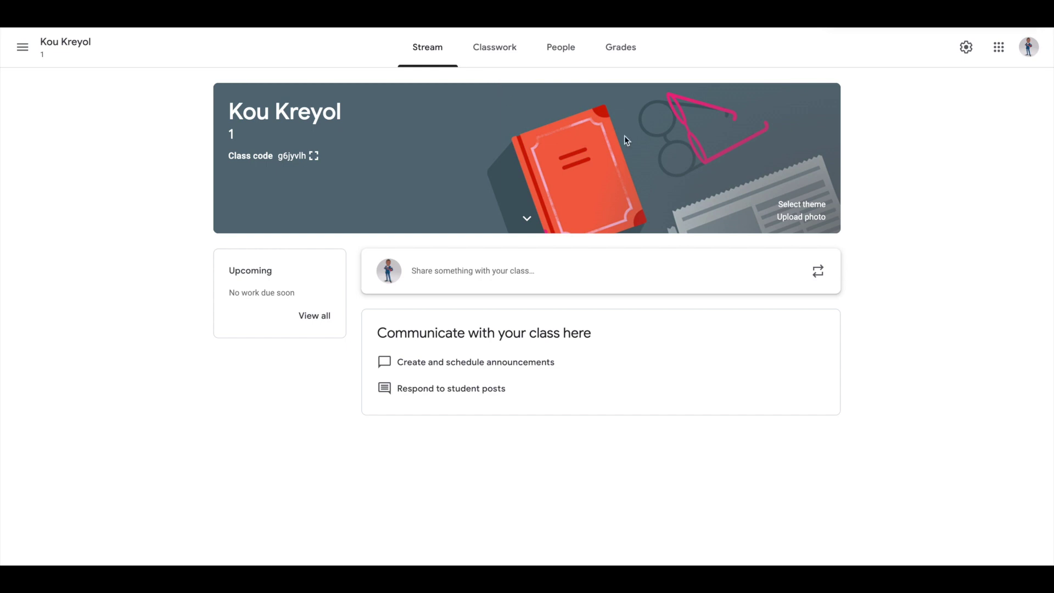
- View the class theme gallery and the photo upload dialog, closing each without choosing an image
left_click(800, 208)
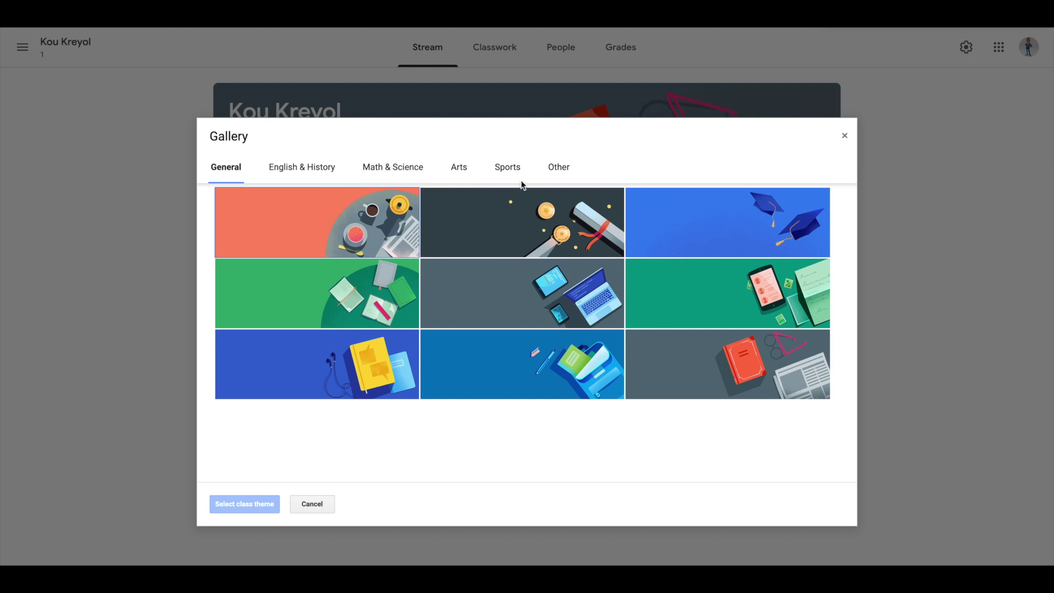
left_click(843, 135)
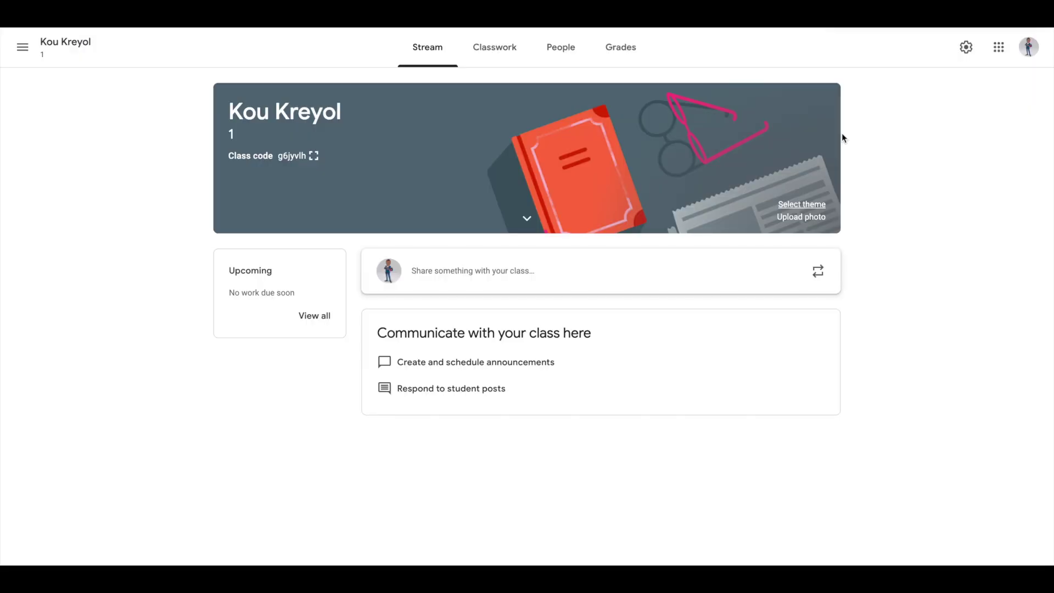
left_click(801, 218)
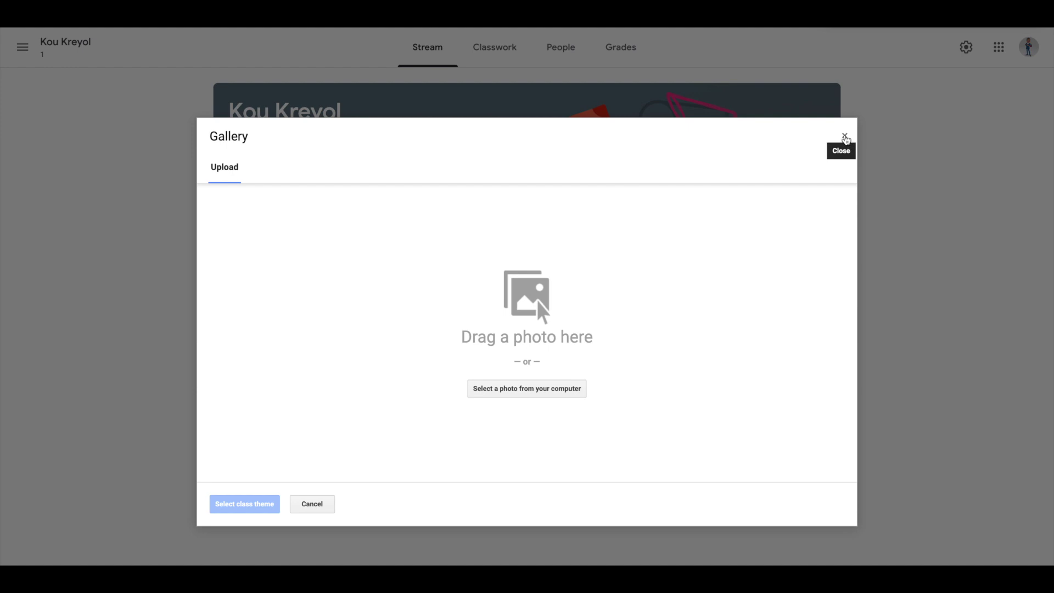
left_click(845, 137)
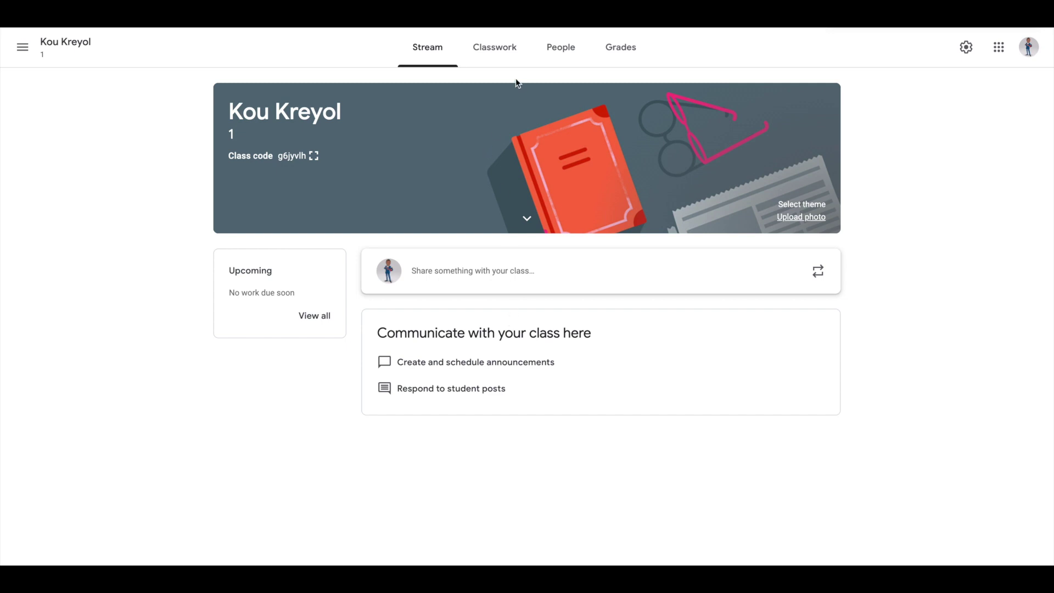
- In the class's Classwork, examine a new material post's description, student audience and topic options, and close it without posting
left_click(500, 49)
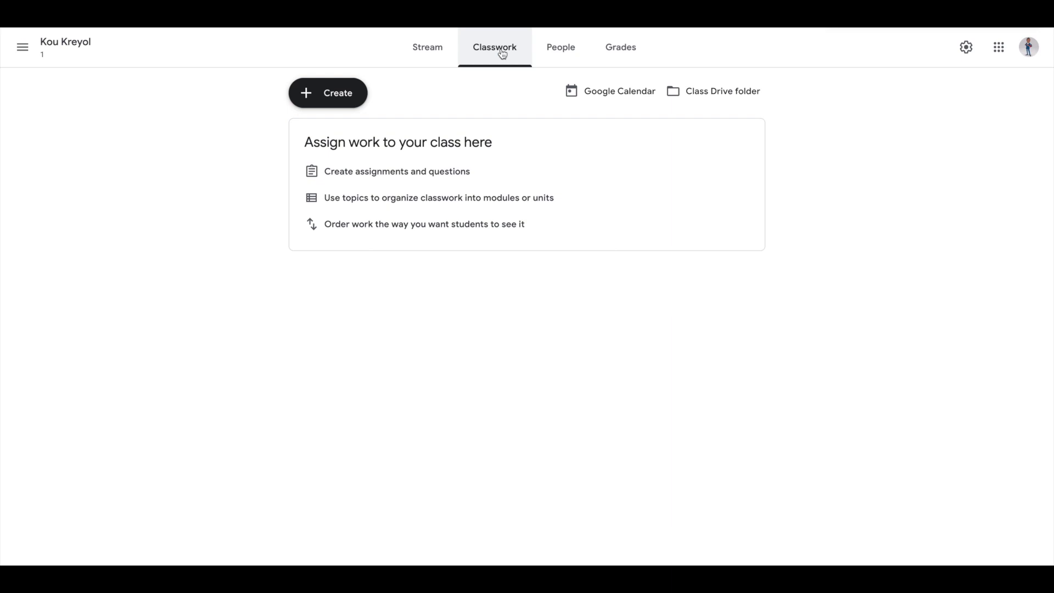
left_click(323, 95)
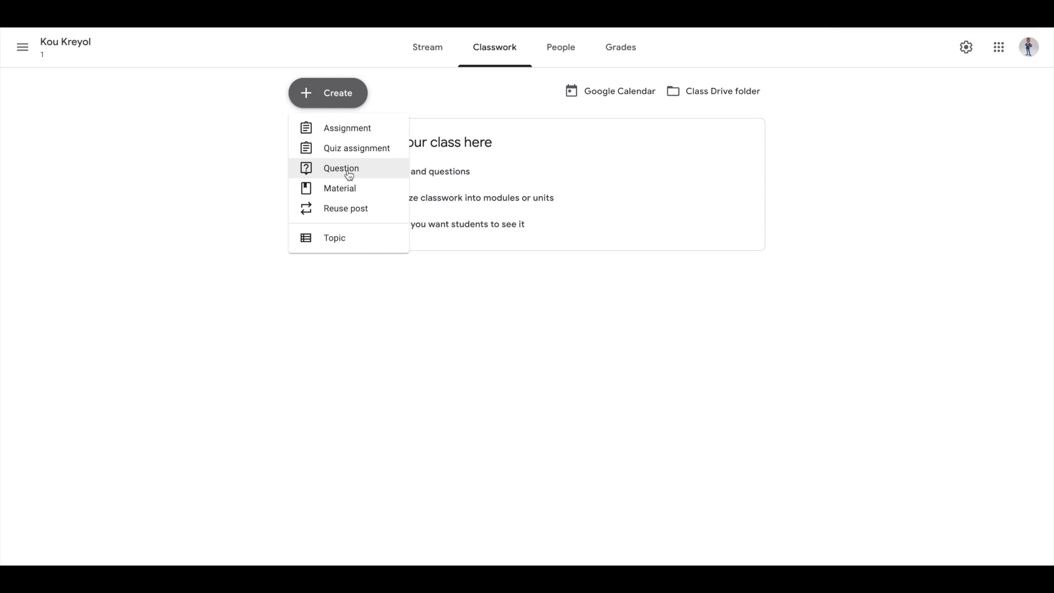
left_click(370, 193)
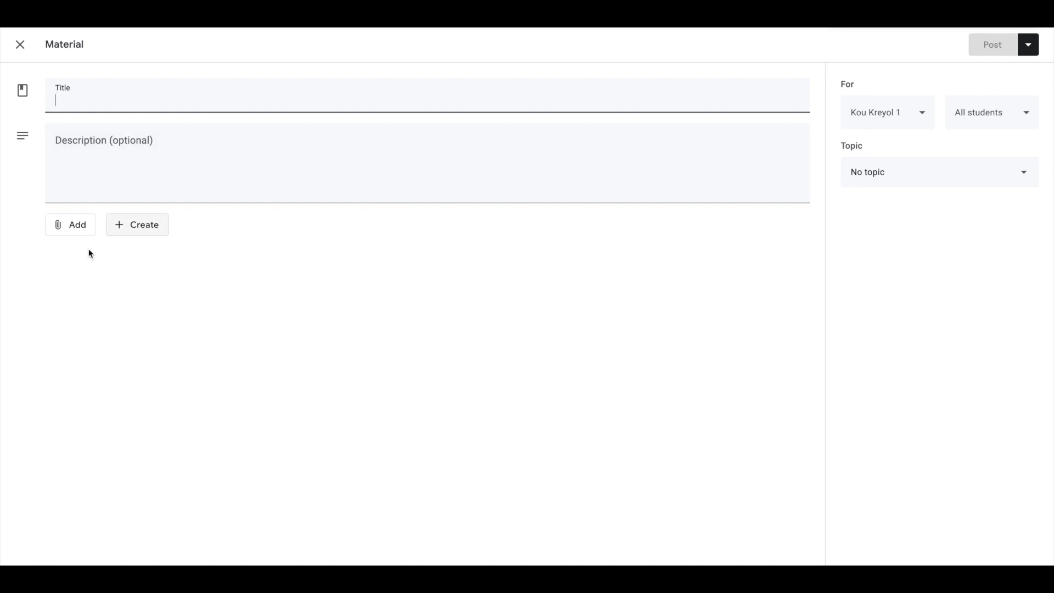
left_click(86, 144)
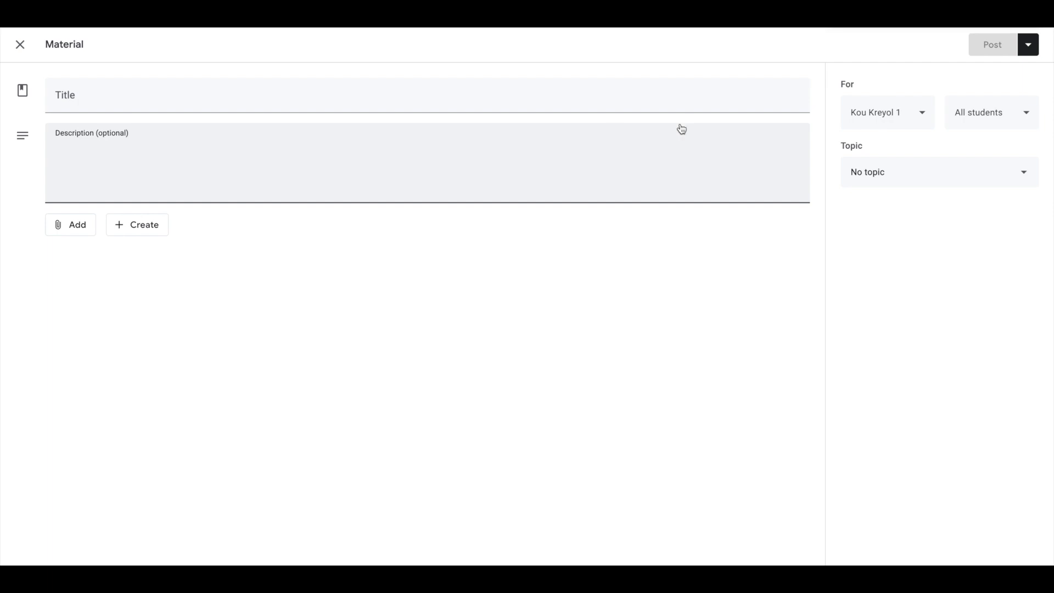
left_click(1027, 119)
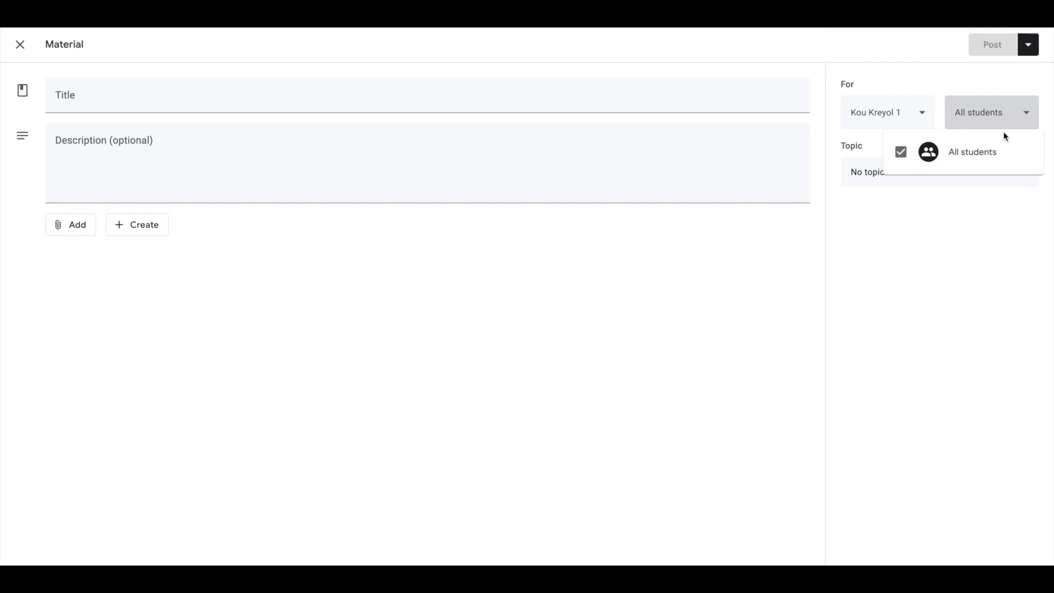
left_click(1018, 117)
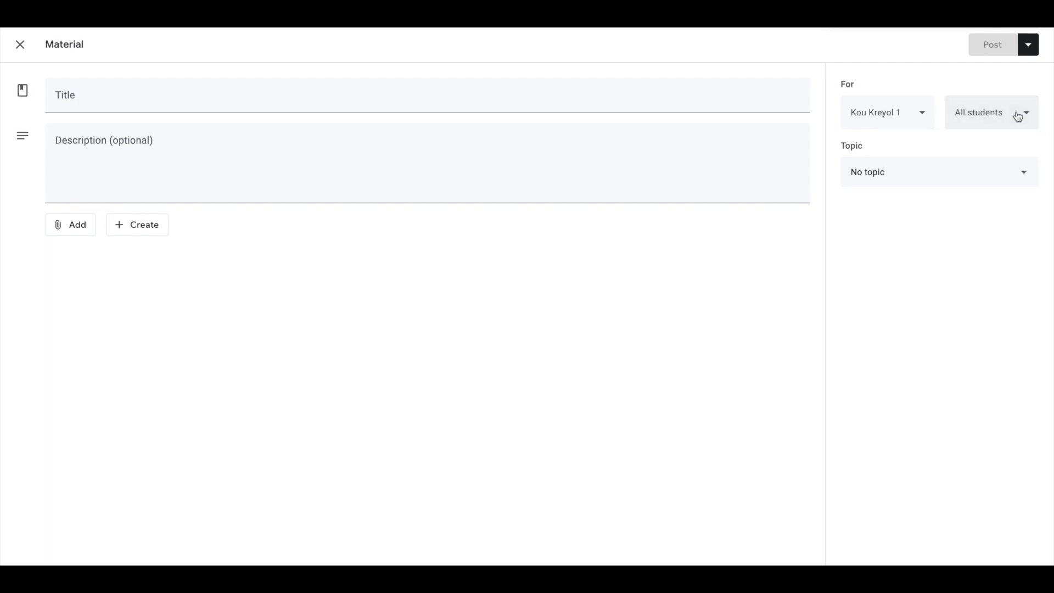
left_click(962, 180)
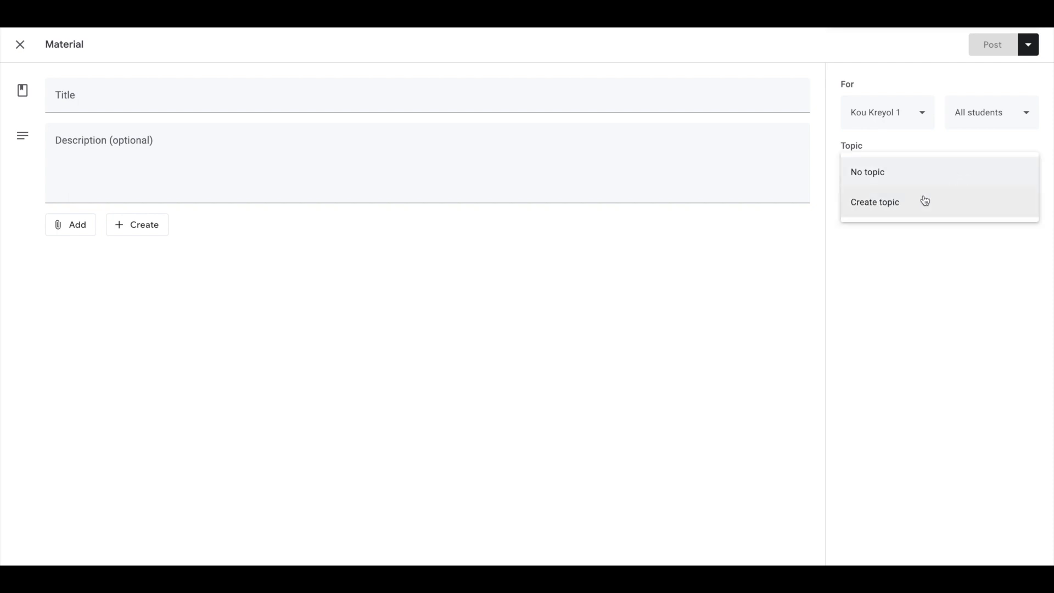
left_click(900, 203)
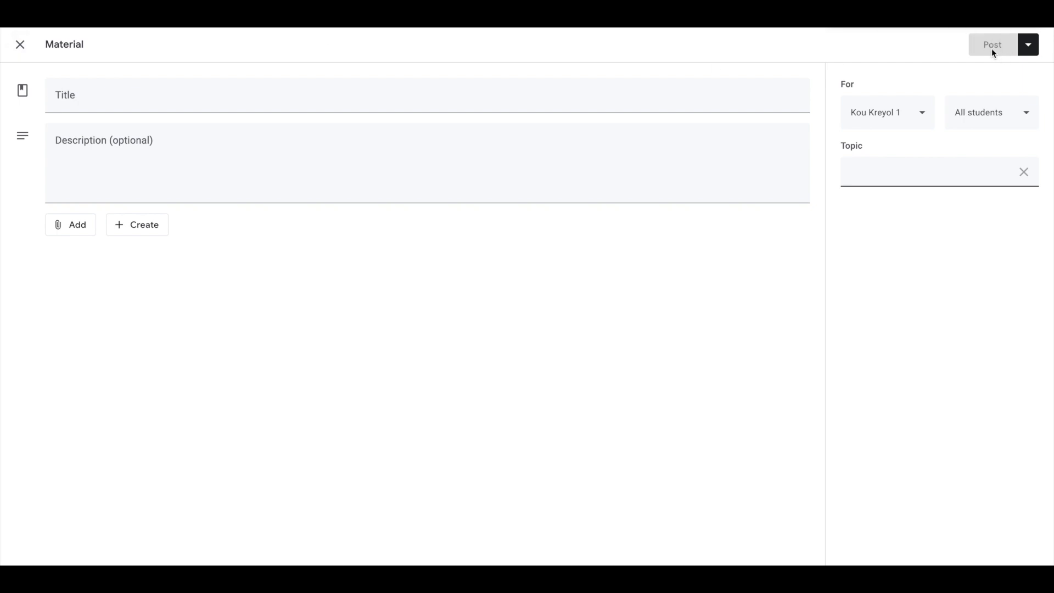
left_click(19, 45)
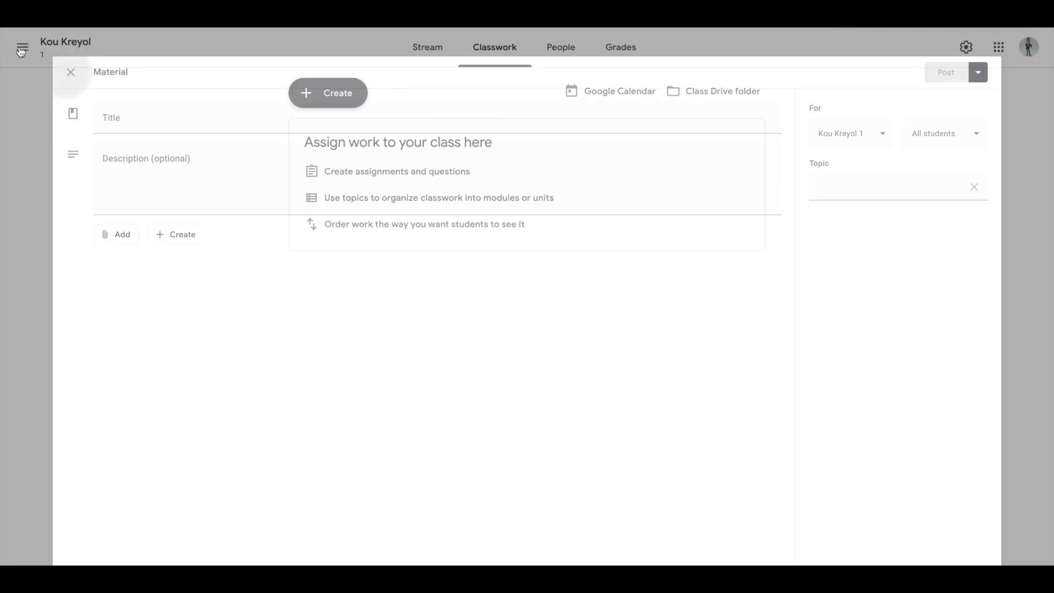
- Add a topic named alfabè to the class's Classwork
left_click(339, 96)
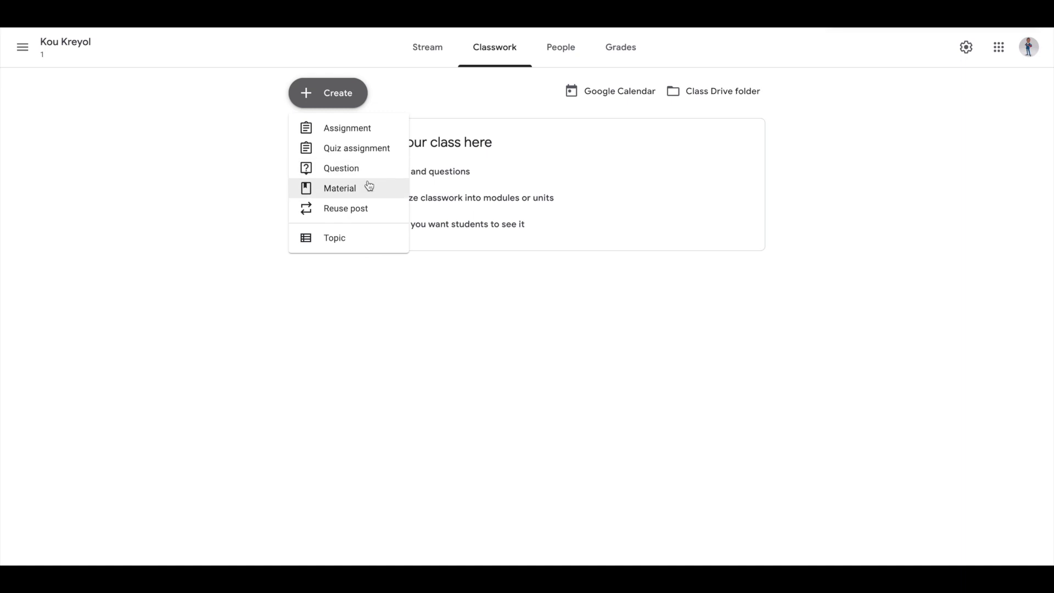
left_click(346, 241)
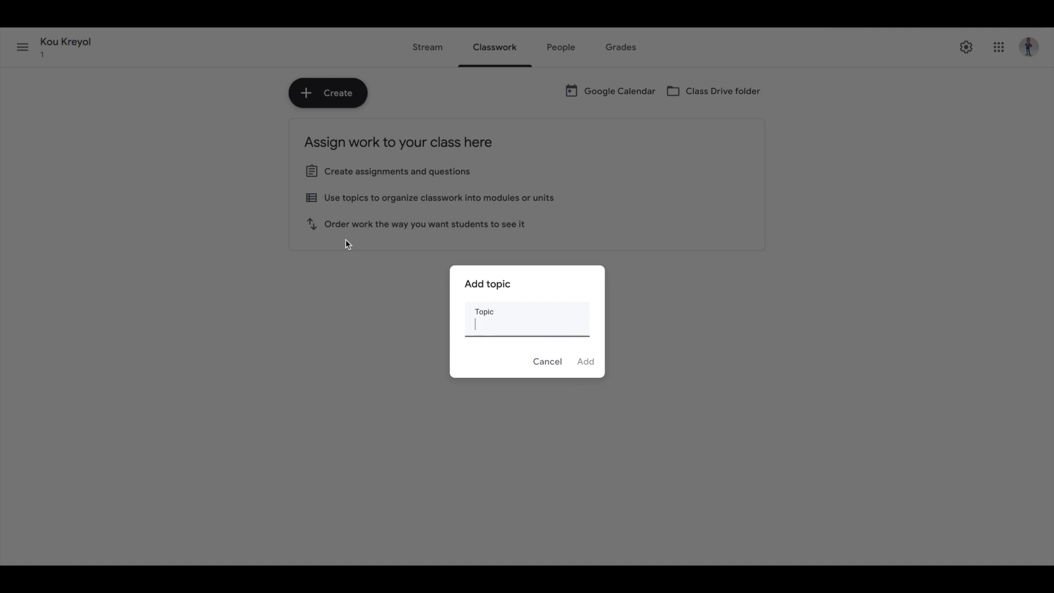
type("Grame")
key("BackSpace")
key("BackSpace")
key("BackSpace")
key("BackSpace")
key("BackSpace")
type("alfabe1")
left_click(587, 361)
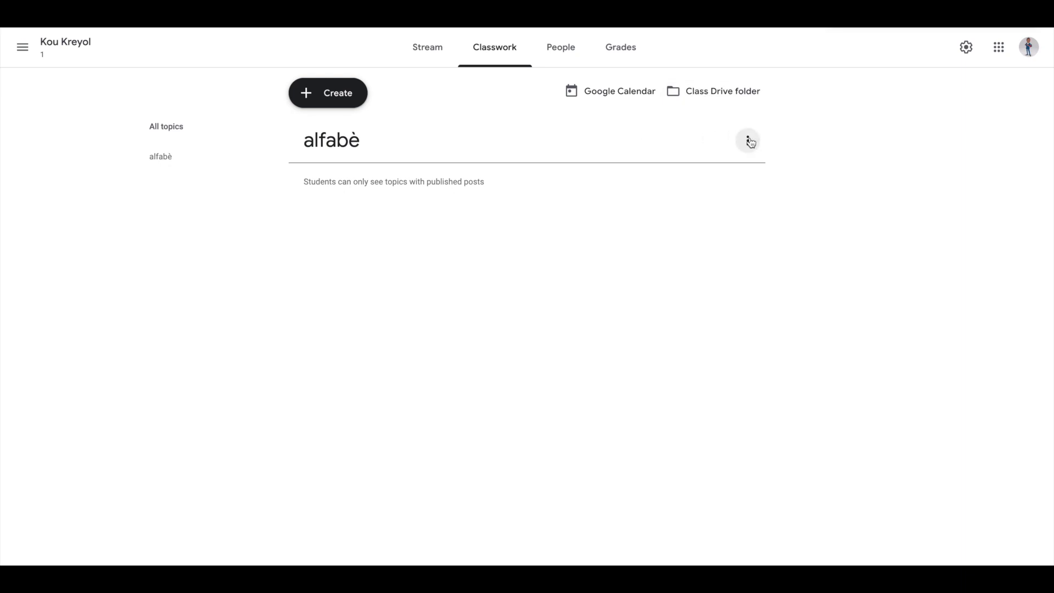
- View the class's Google Calendar and return to Classwork
left_click(620, 94)
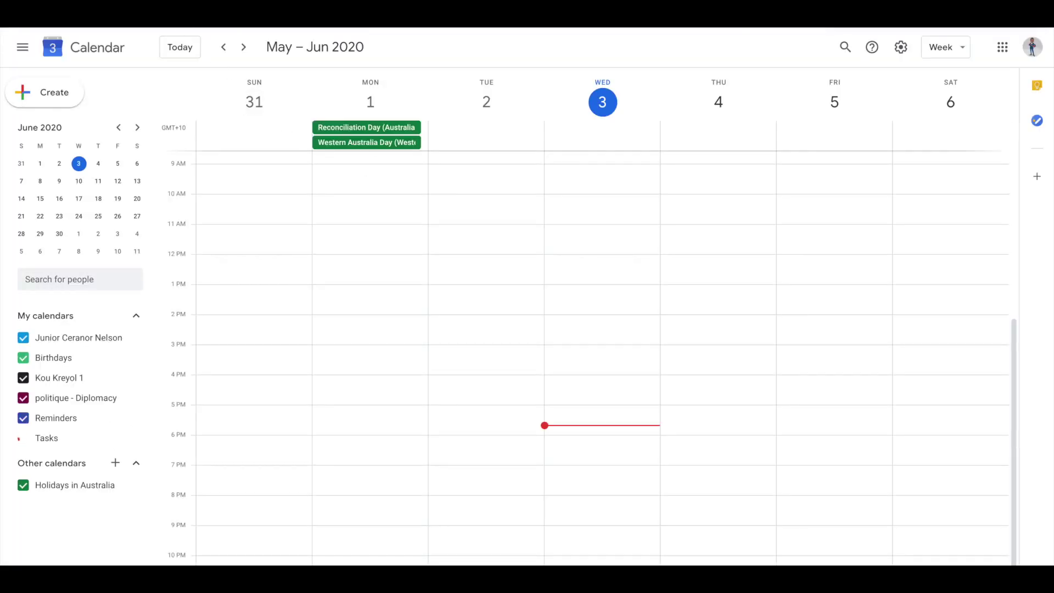
key("ctrl+w")
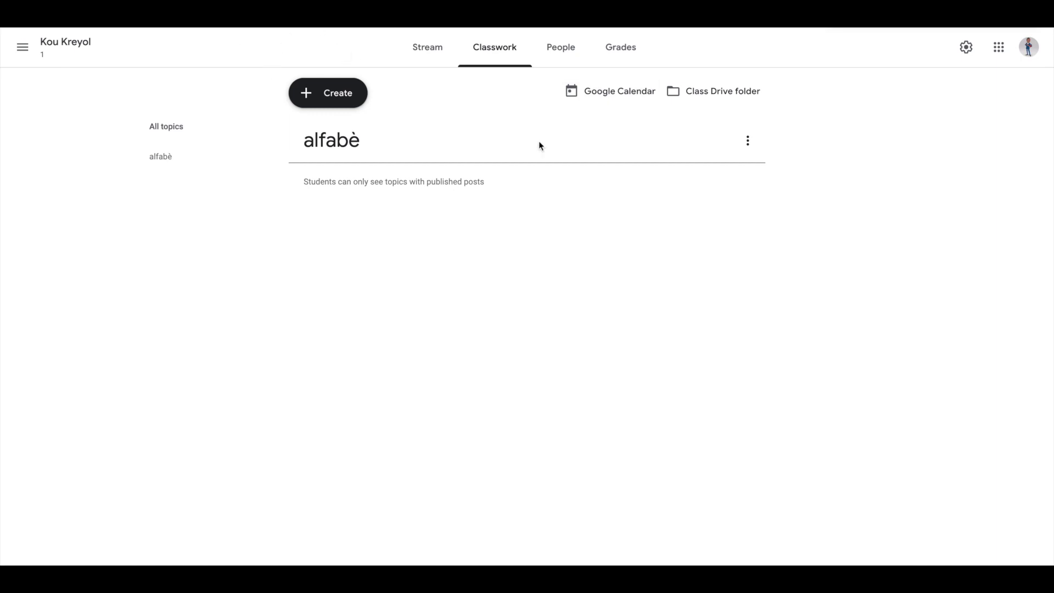
- Copy the link to the alfabè topic
left_click(750, 145)
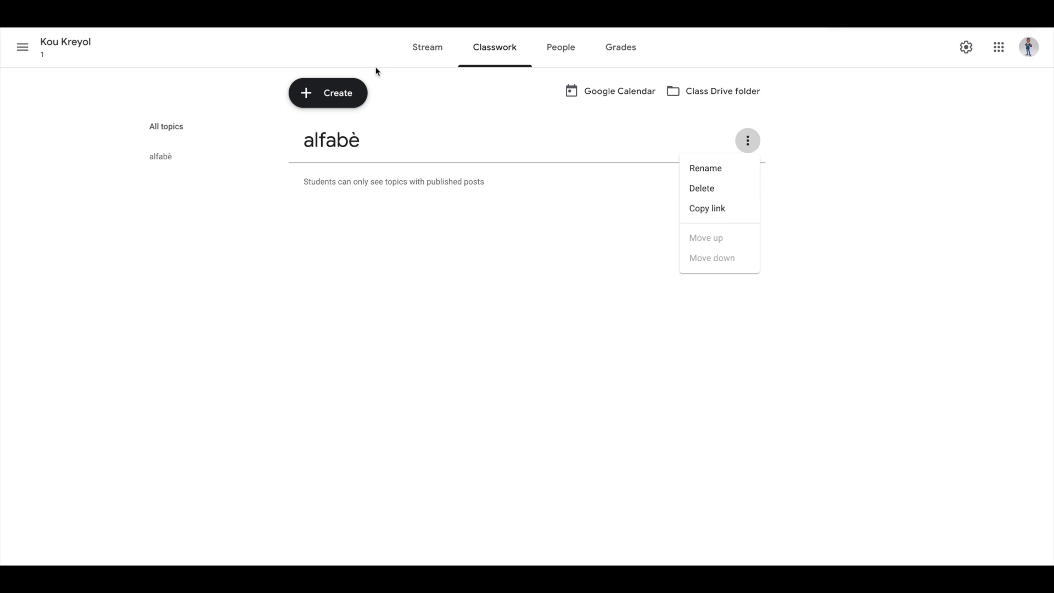
left_click(328, 95)
left_click(326, 97)
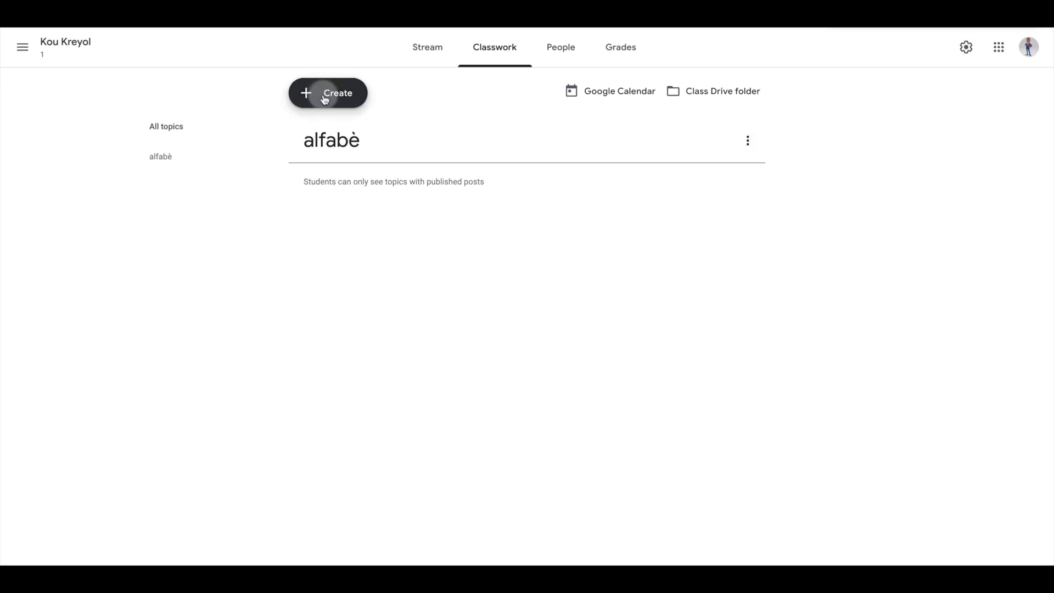
left_click(502, 226)
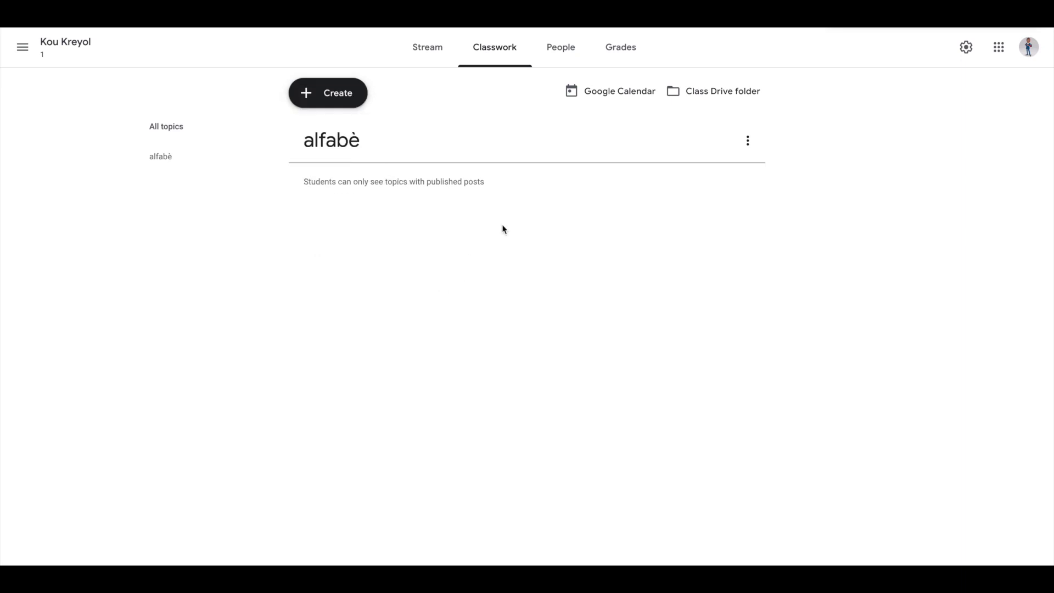
left_click(747, 141)
left_click(714, 209)
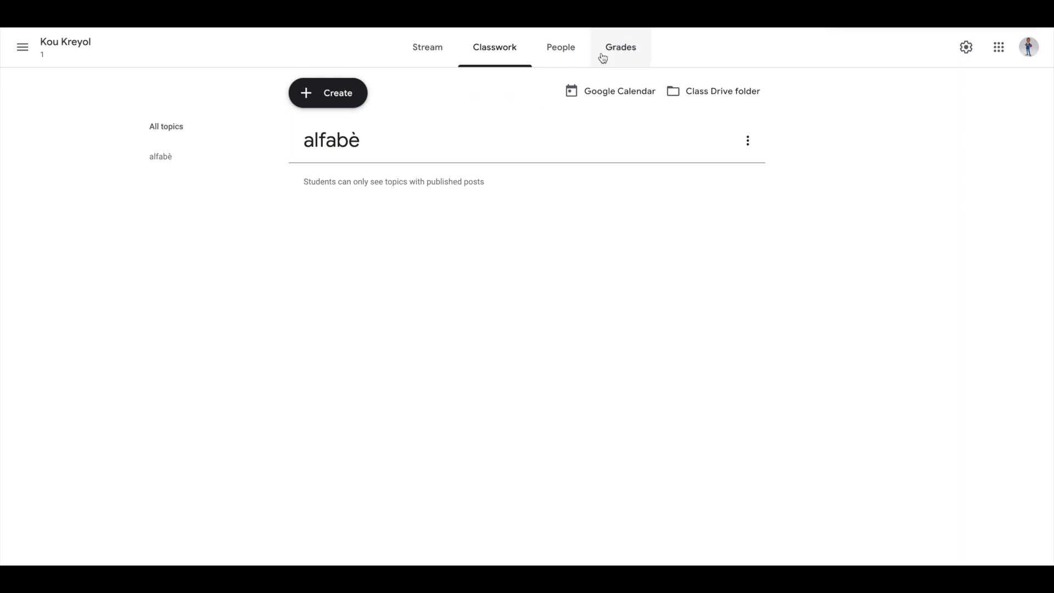
- Start a new assignment for all students in Kou Kreyol 1 and set its points to 20
left_click(324, 96)
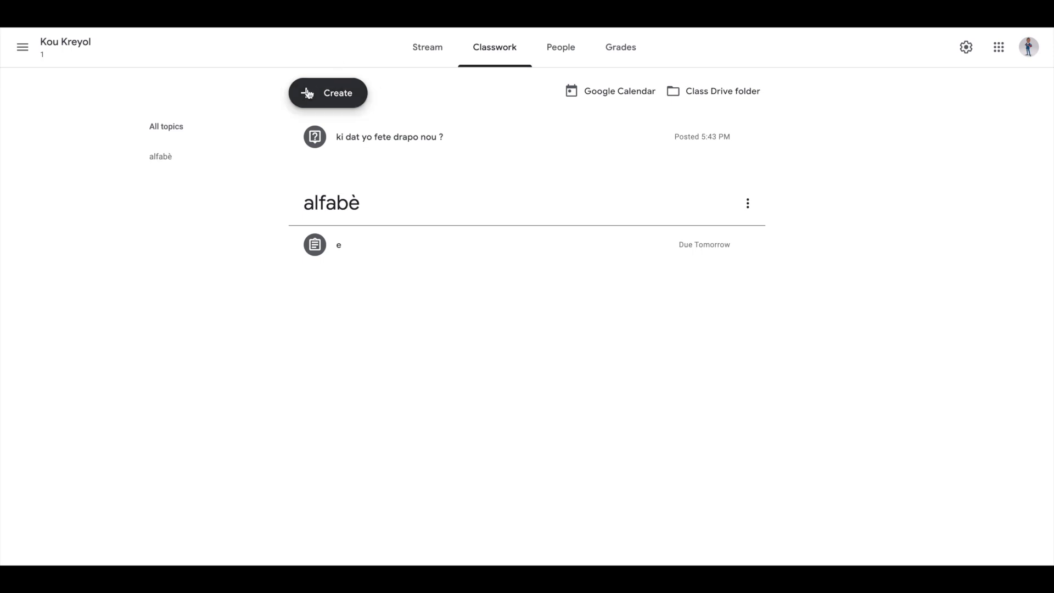
left_click(323, 97)
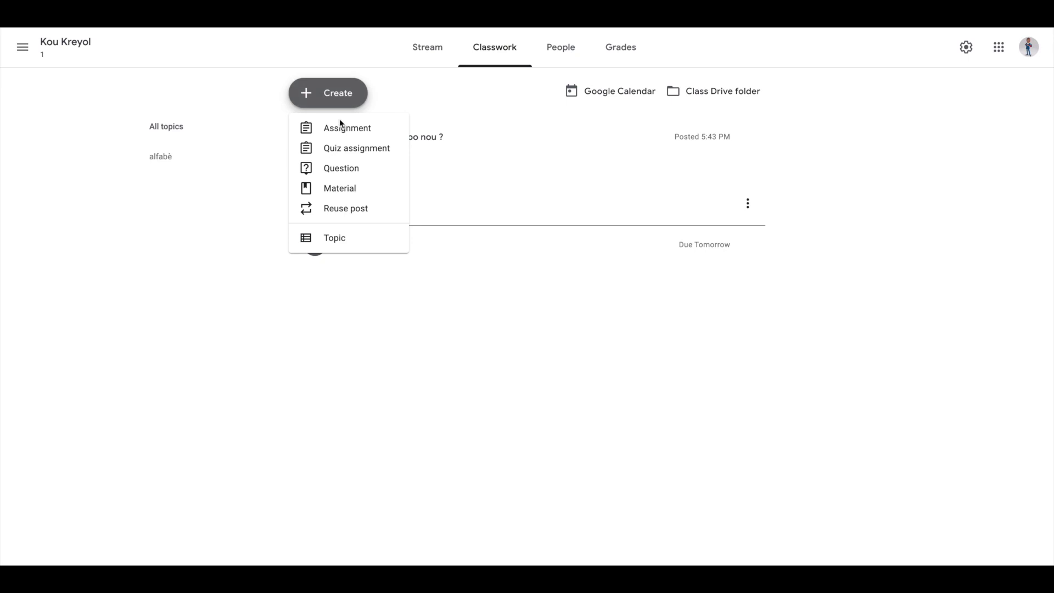
left_click(344, 129)
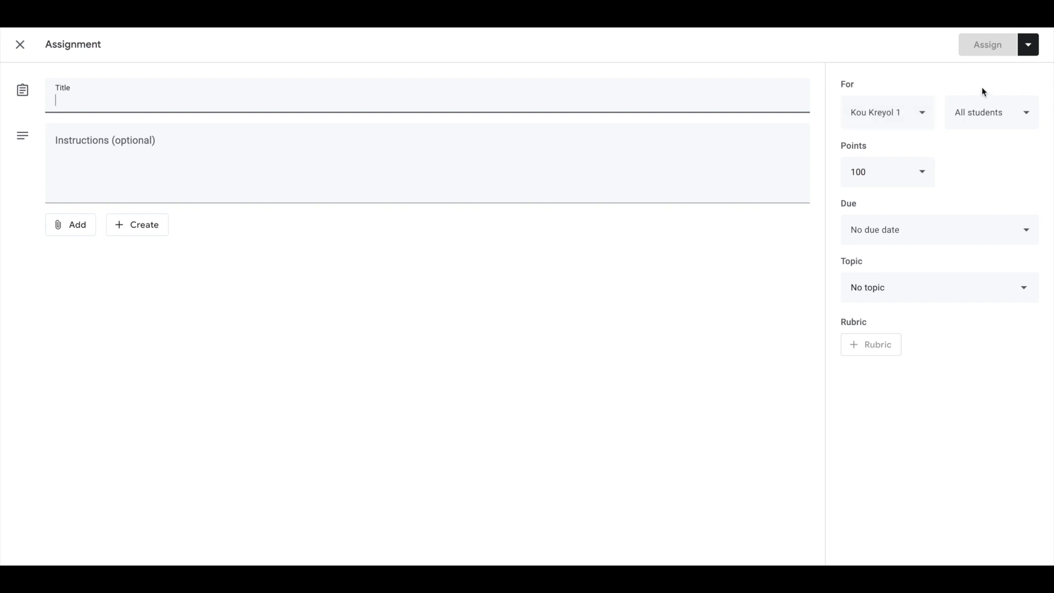
left_click(1016, 120)
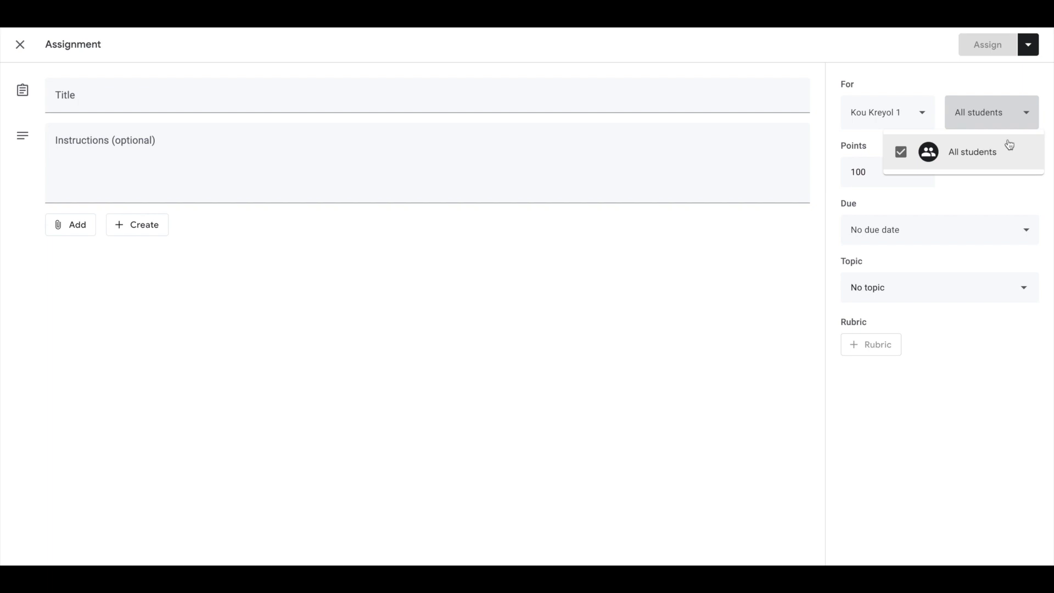
left_click(1018, 109)
left_click(896, 175)
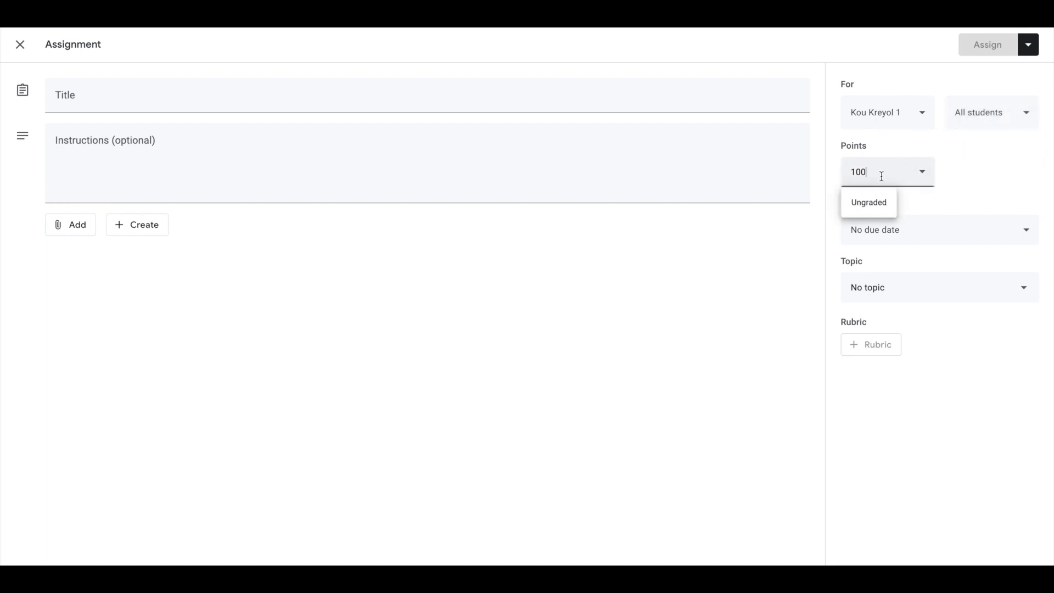
double_click(851, 173)
type("20")
left_click(984, 203)
- Set the assignment's due date to Jun 10, 2020 at 11:59 PM and its topic to alfabè
left_click(958, 234)
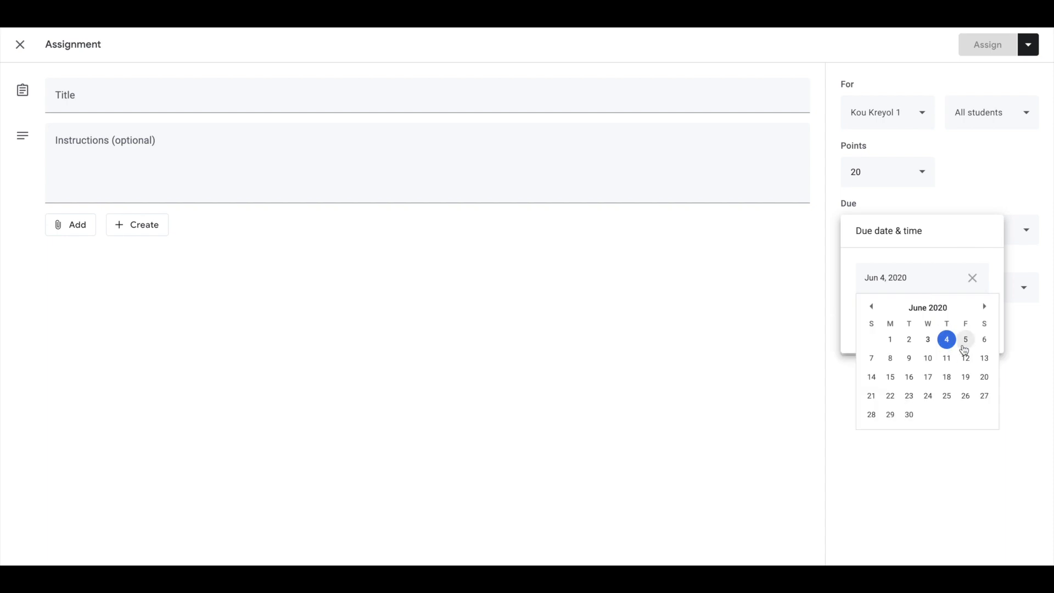
left_click(909, 359)
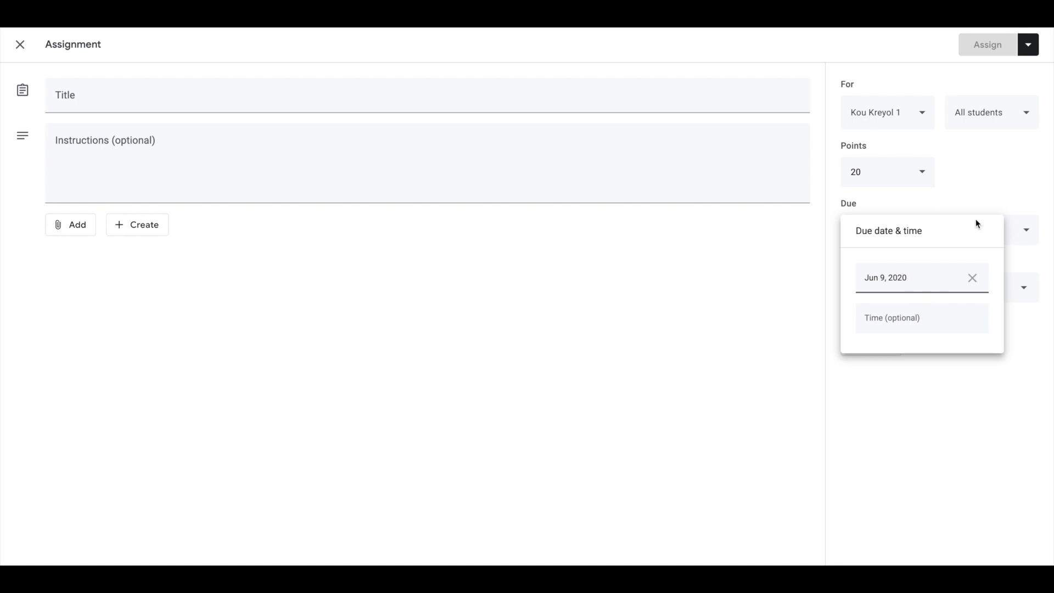
left_click(938, 285)
left_click(927, 358)
left_click(920, 329)
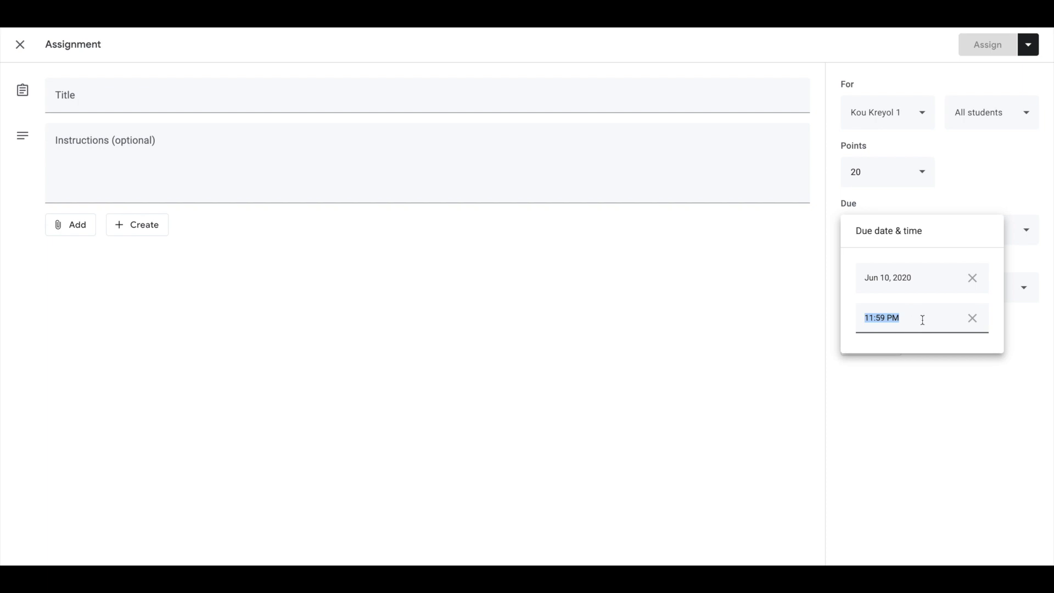
left_click(995, 204)
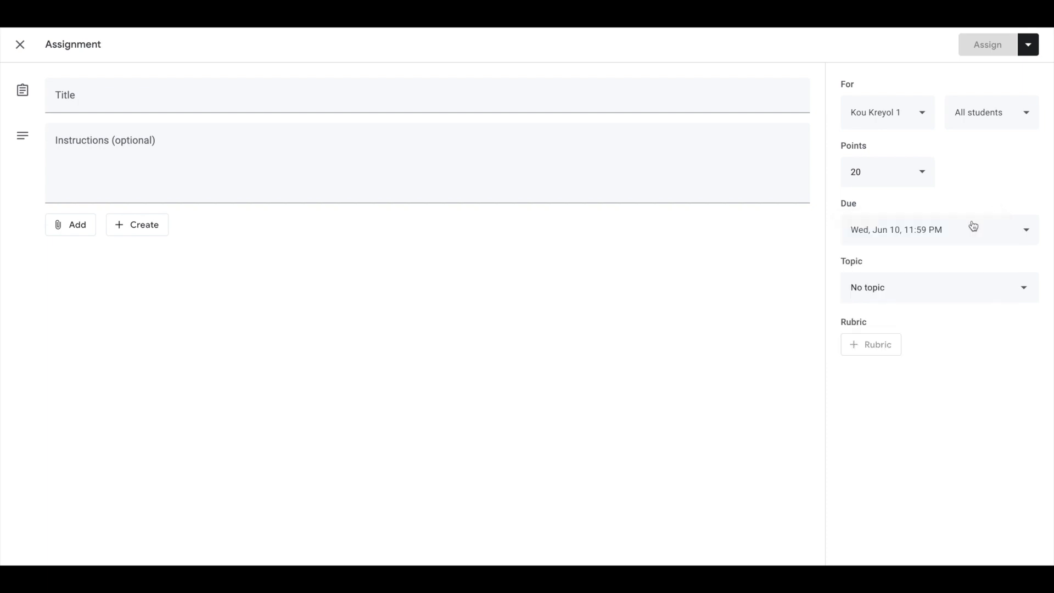
left_click(911, 294)
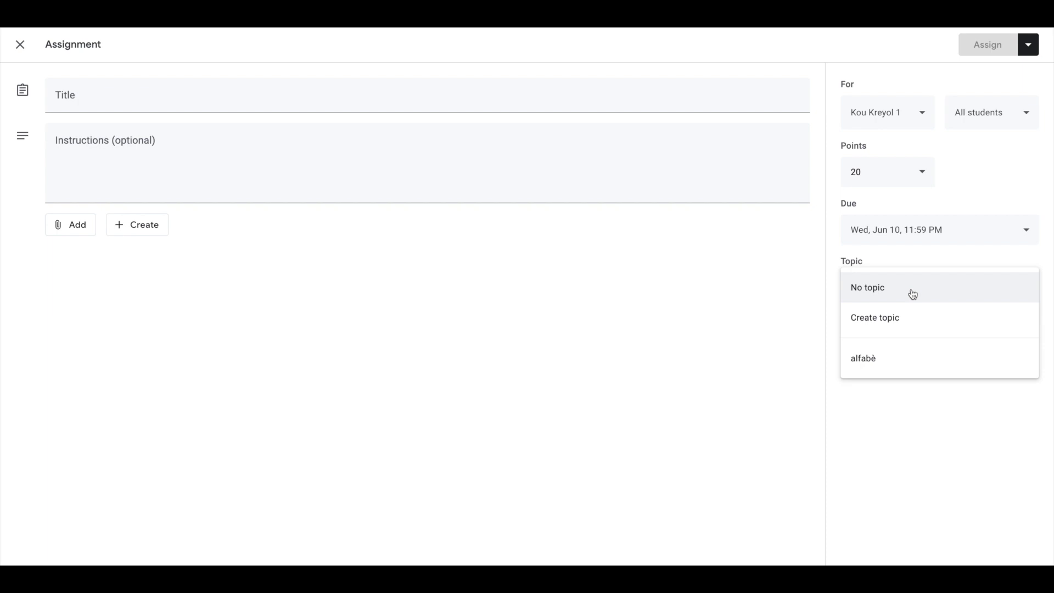
left_click(882, 368)
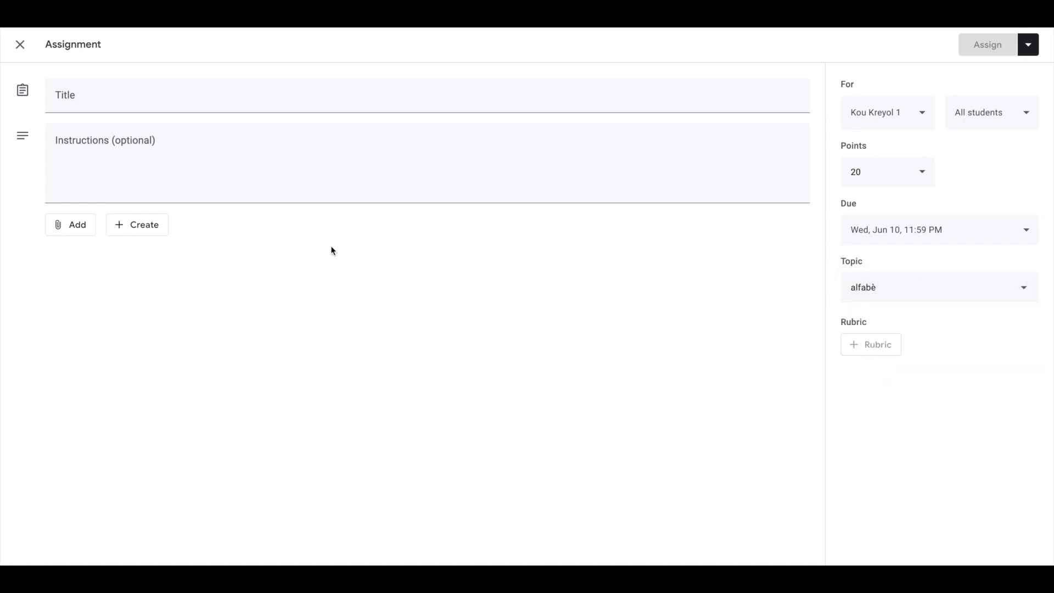
- Title the assignment sddgds, enter ghj as its instructions, and assign it to the class
left_click(54, 99)
type("sddgds")
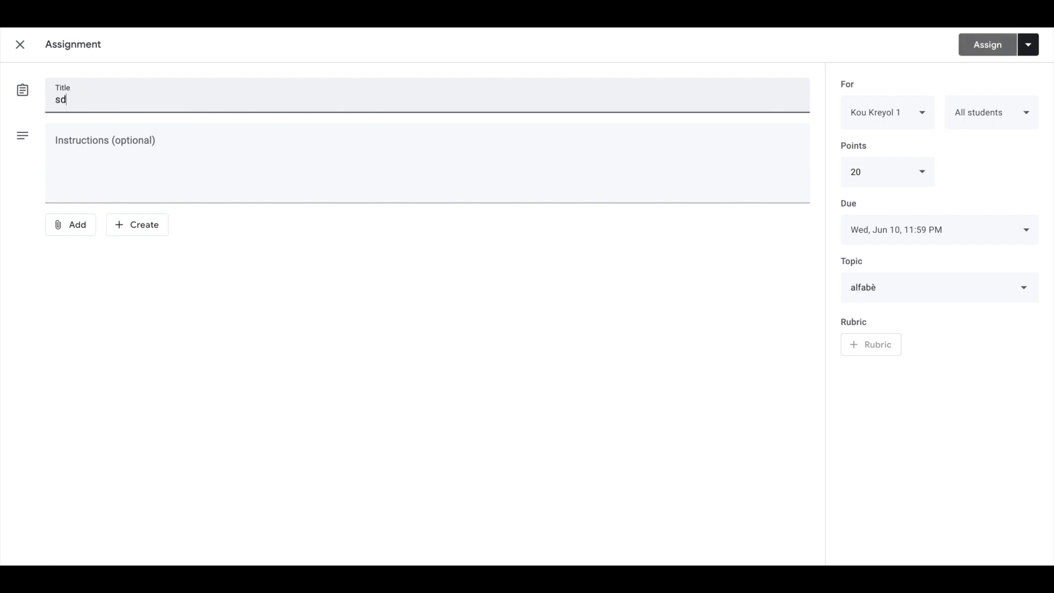
left_click(66, 129)
type("ghj")
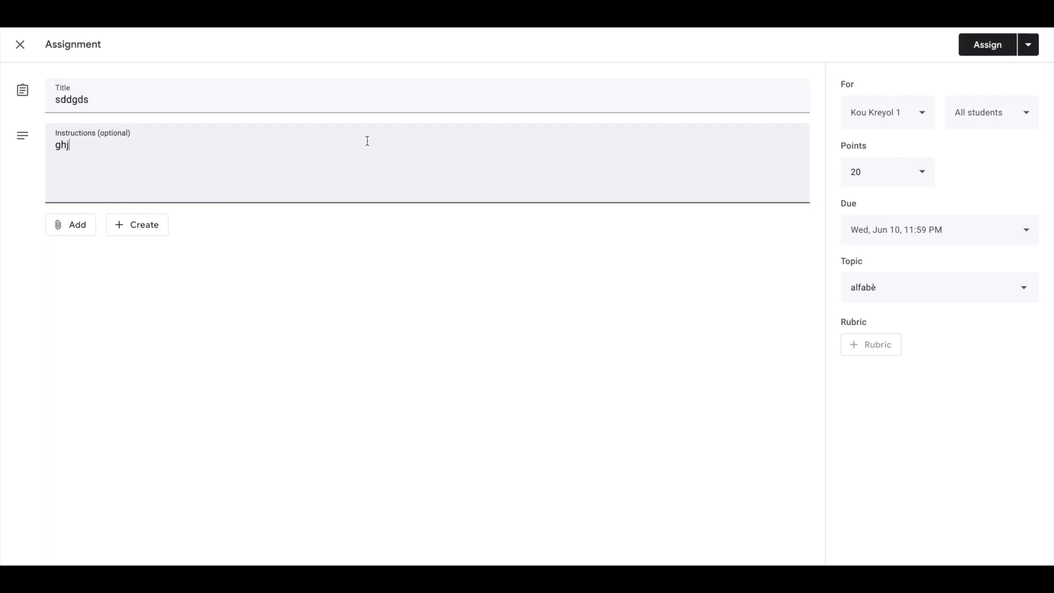
left_click(989, 49)
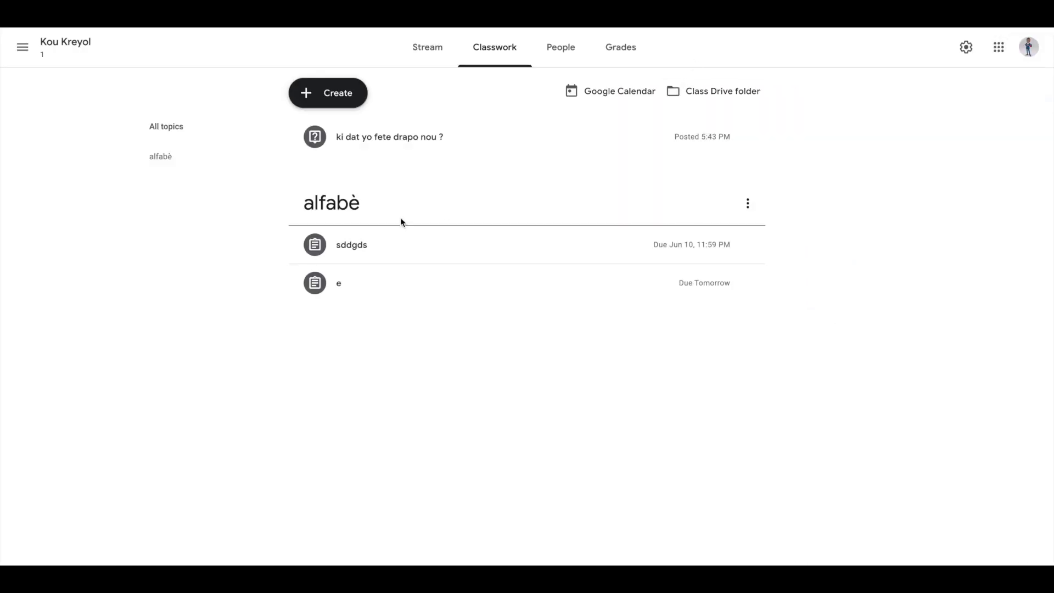
- Move the sddgds assignment below assignment e in the alfabè topic and back above it
left_click(748, 247)
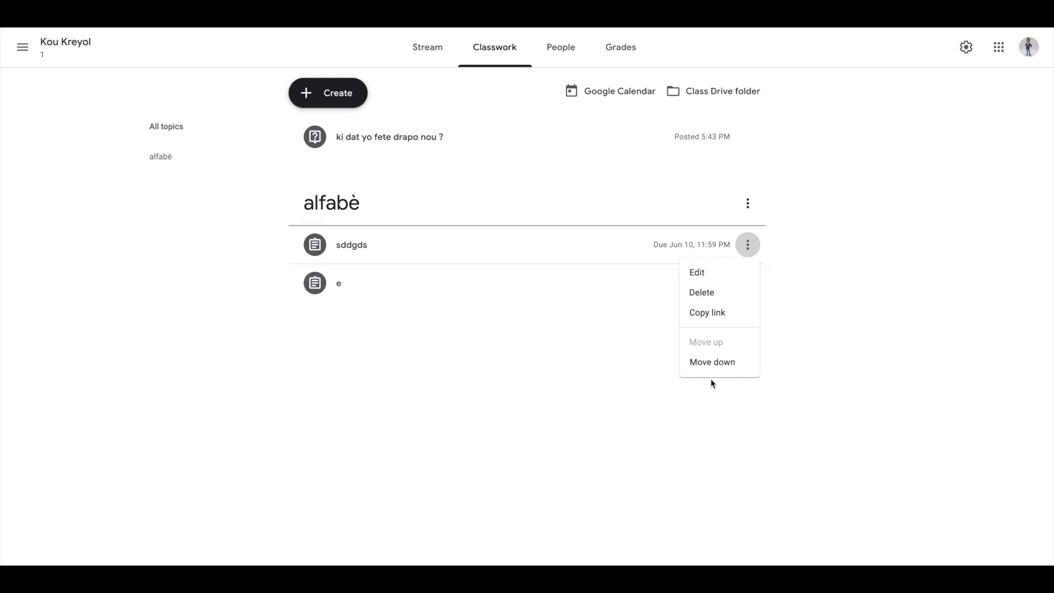
left_click(715, 363)
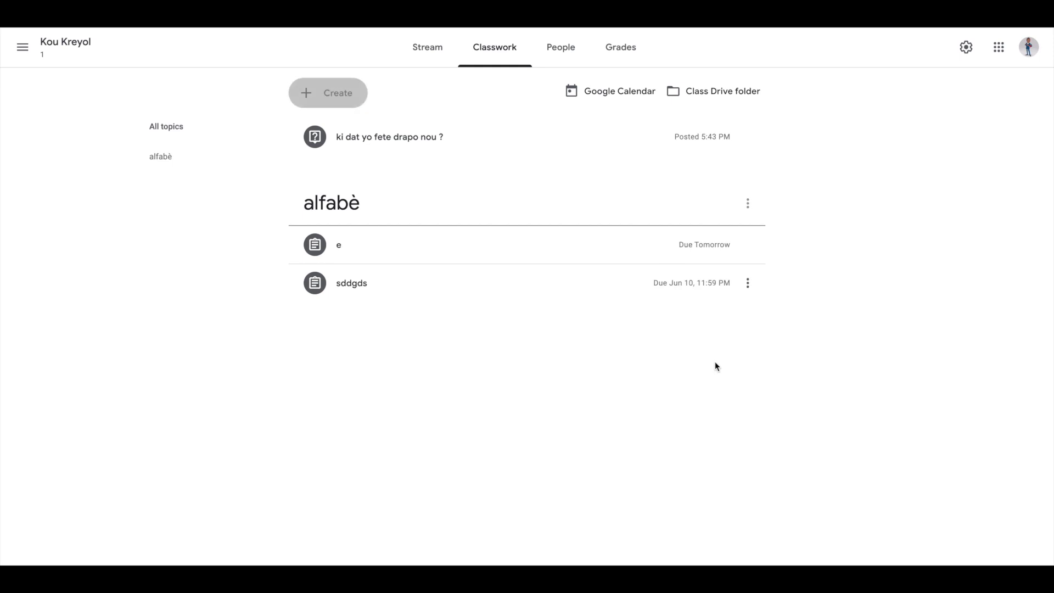
left_click(748, 285)
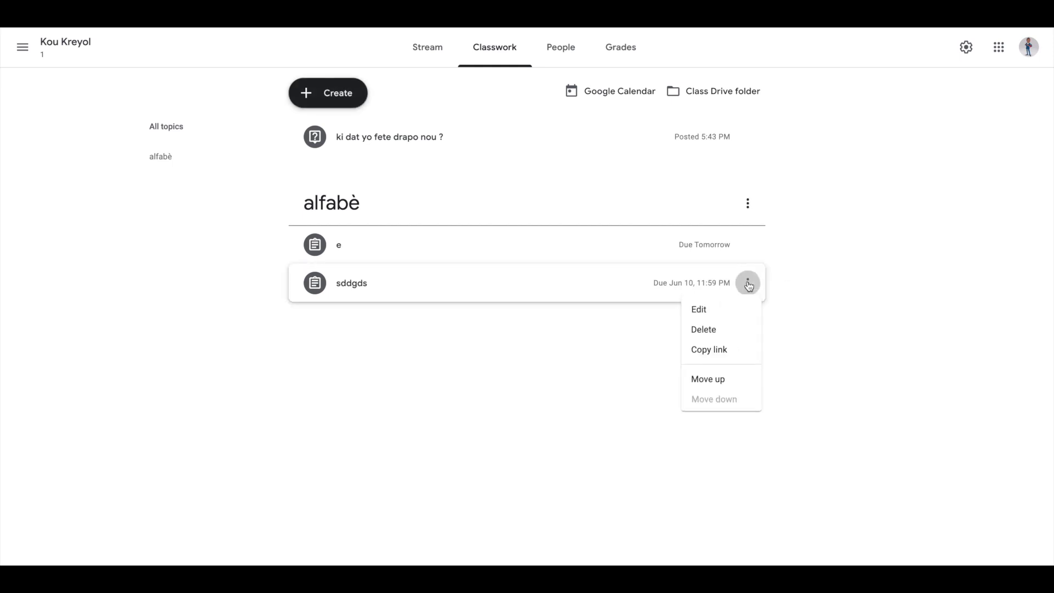
left_click(711, 382)
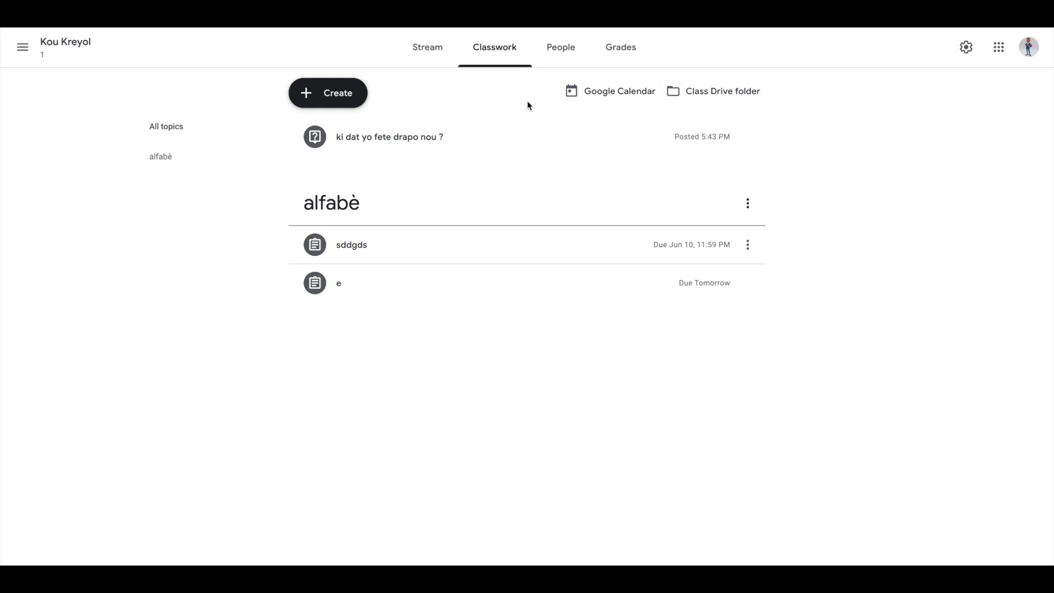
- View the class's People page and examine the class details, general and grading sections of the class settings
left_click(566, 55)
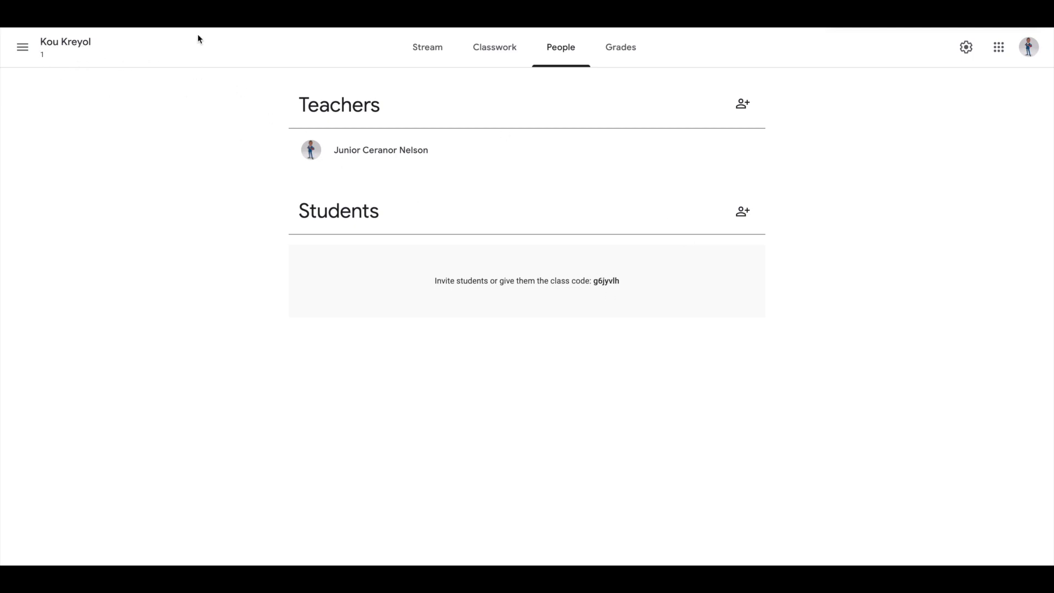
left_click(965, 49)
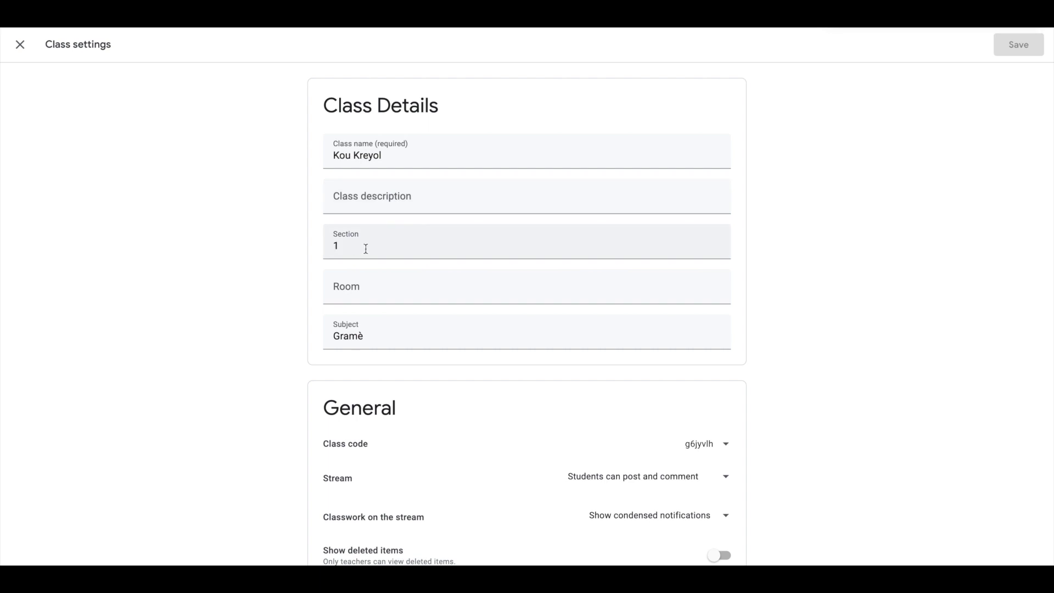
scroll(393, 324, "down", 1)
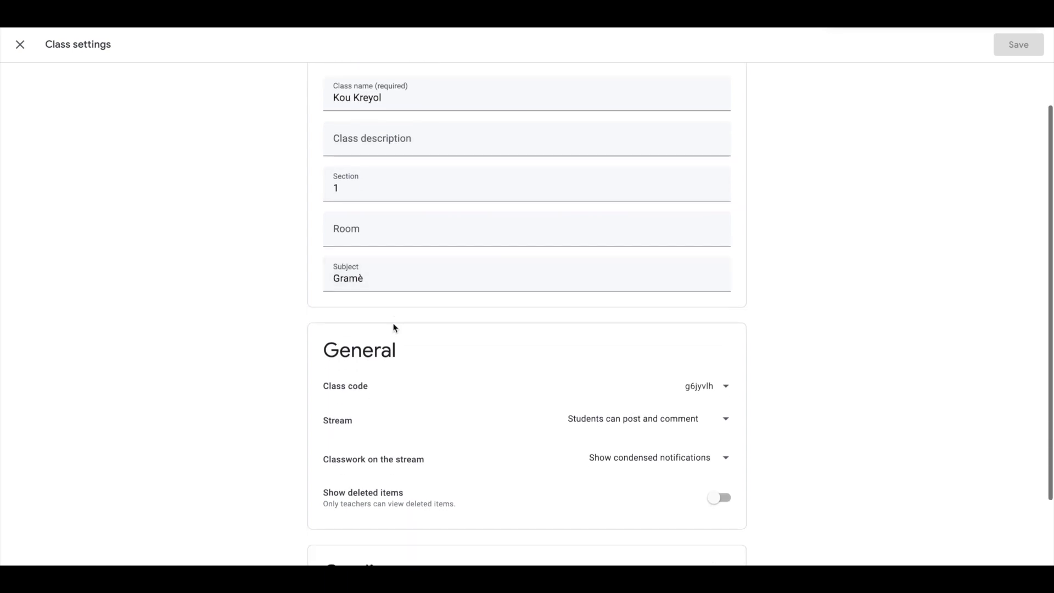
scroll(397, 276, "down", 1)
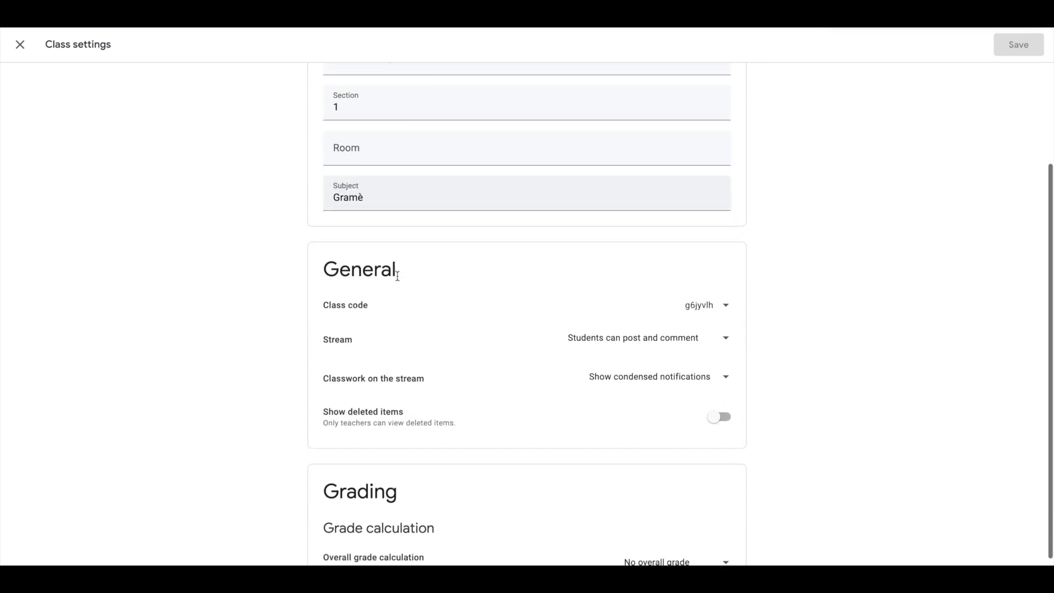
scroll(439, 291, "down", 1)
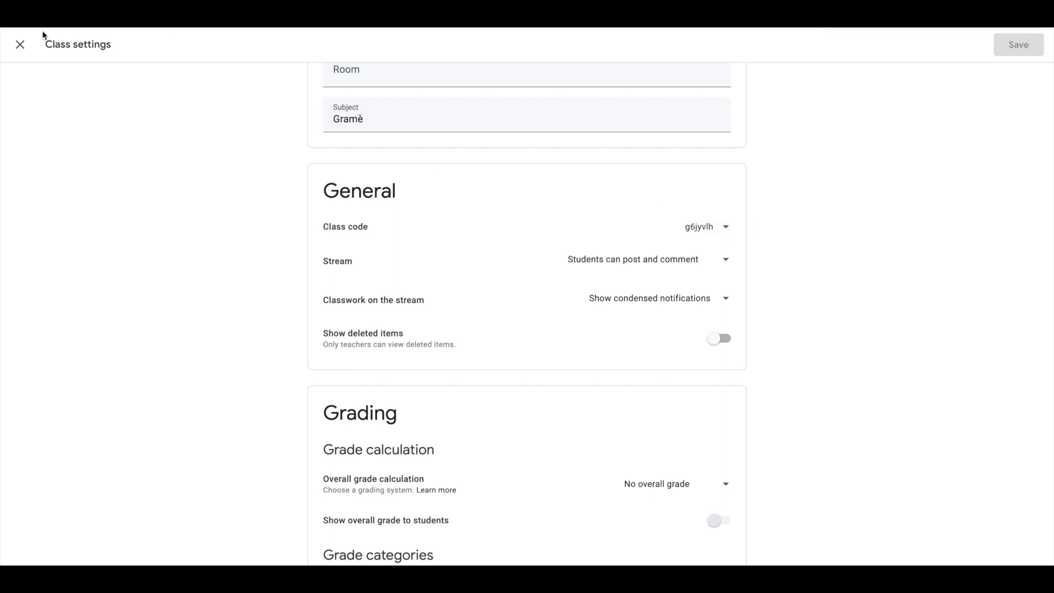
left_click(20, 45)
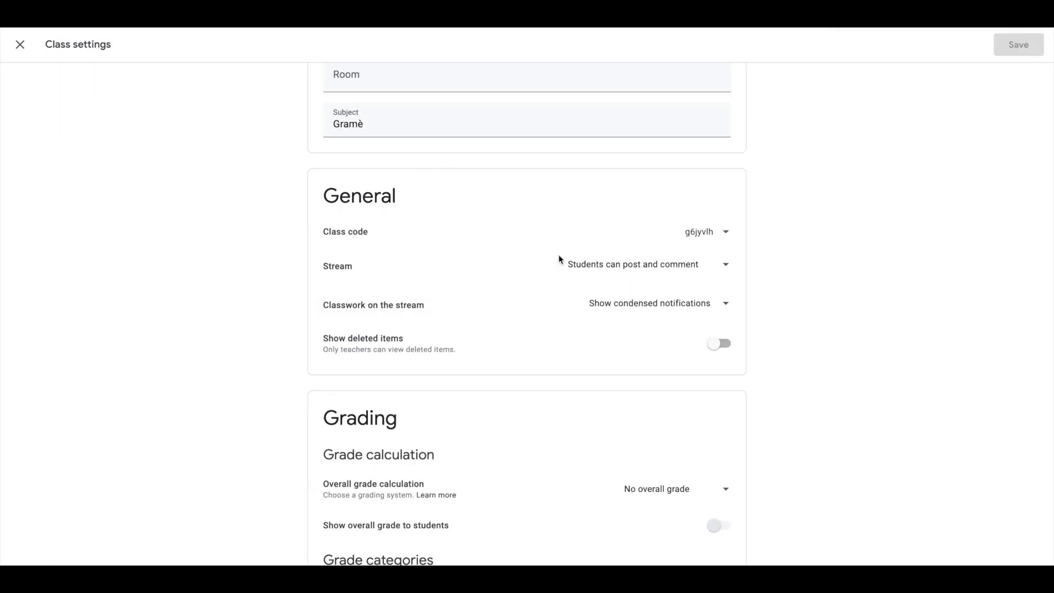
- Examine the options for student posting on the stream and for classwork notifications, leaving both settings as they are
left_click(726, 267)
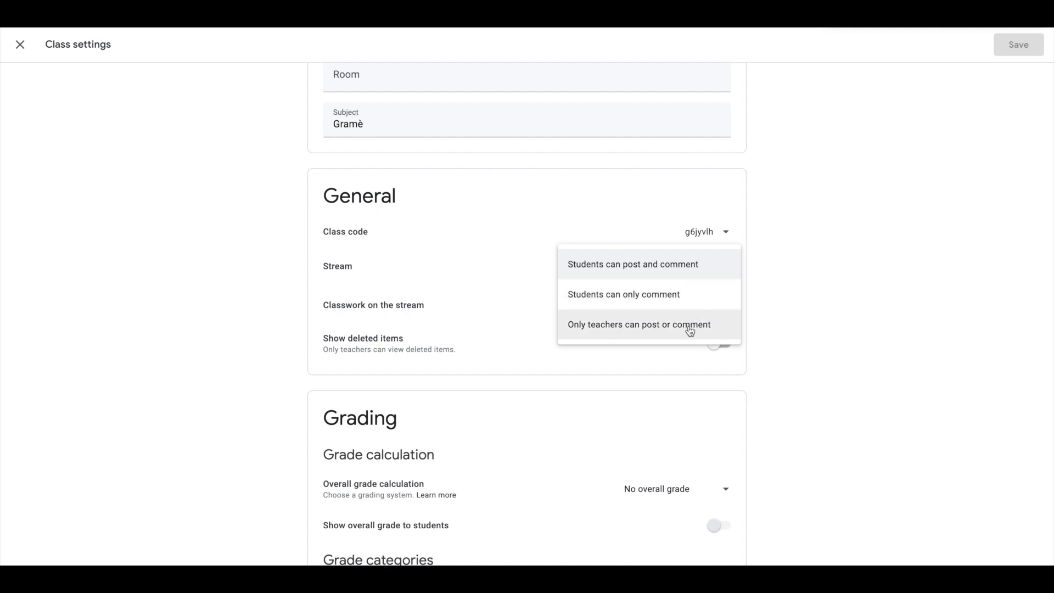
left_click(498, 309)
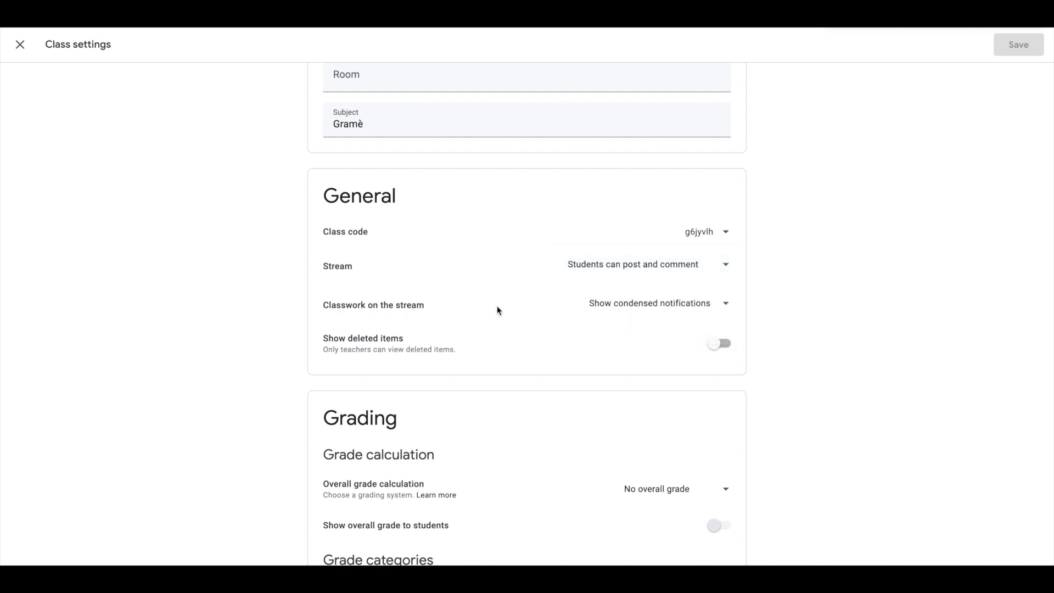
left_click(709, 310)
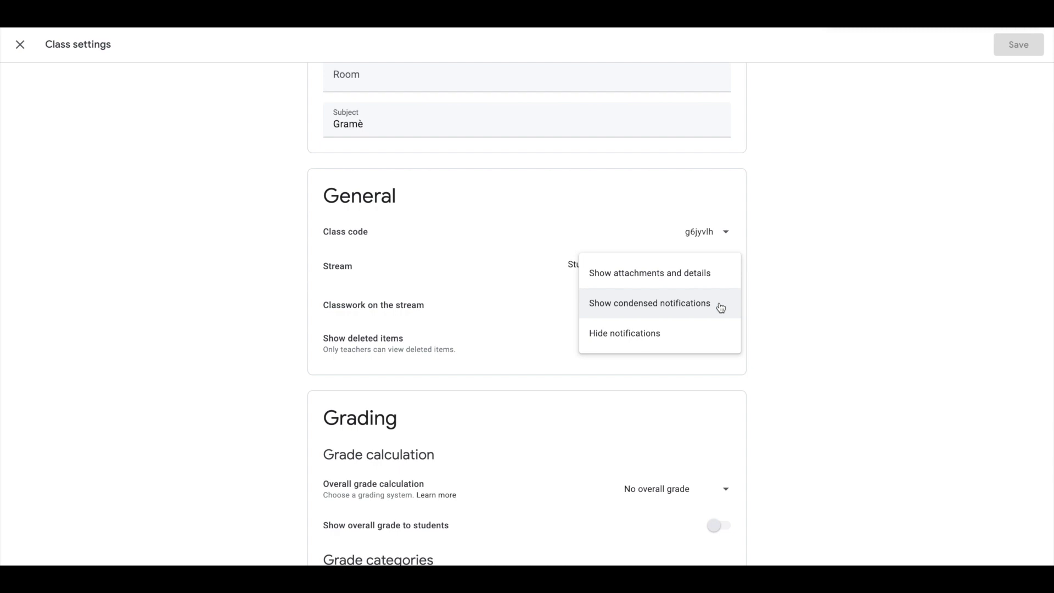
left_click(523, 305)
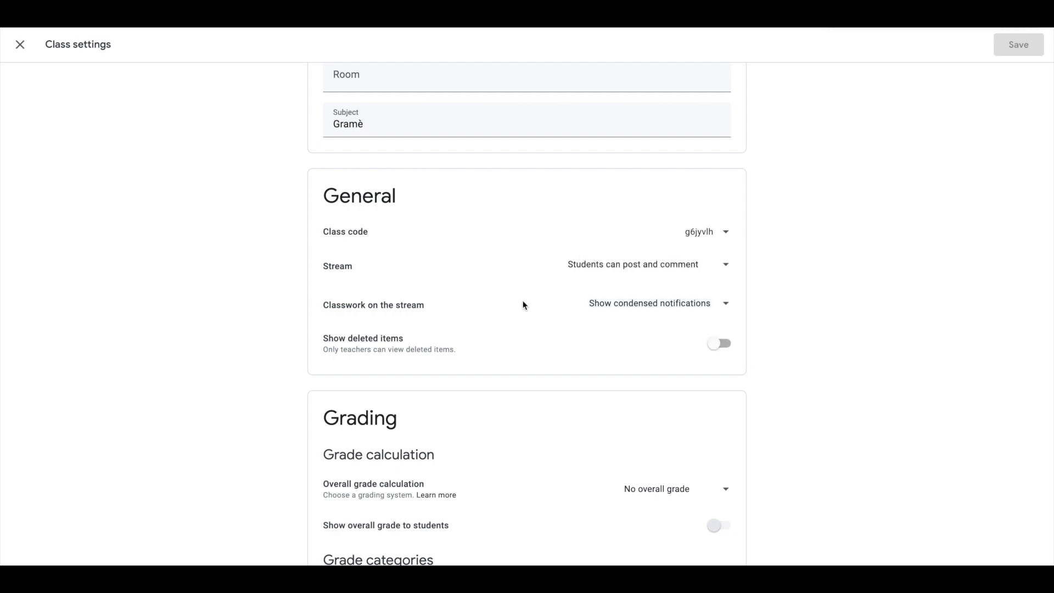
scroll(550, 309, "down", 1)
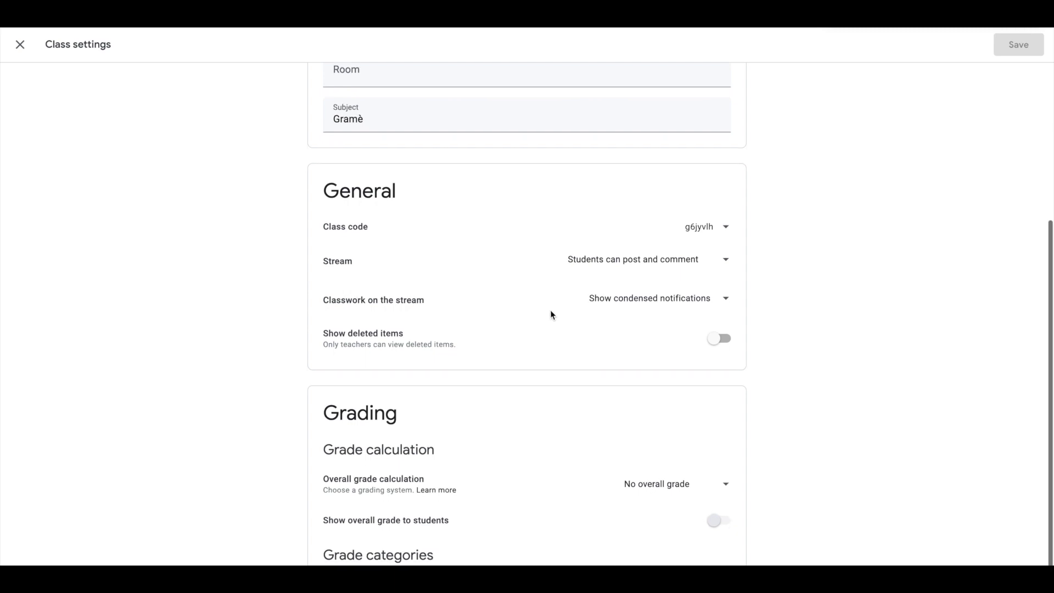